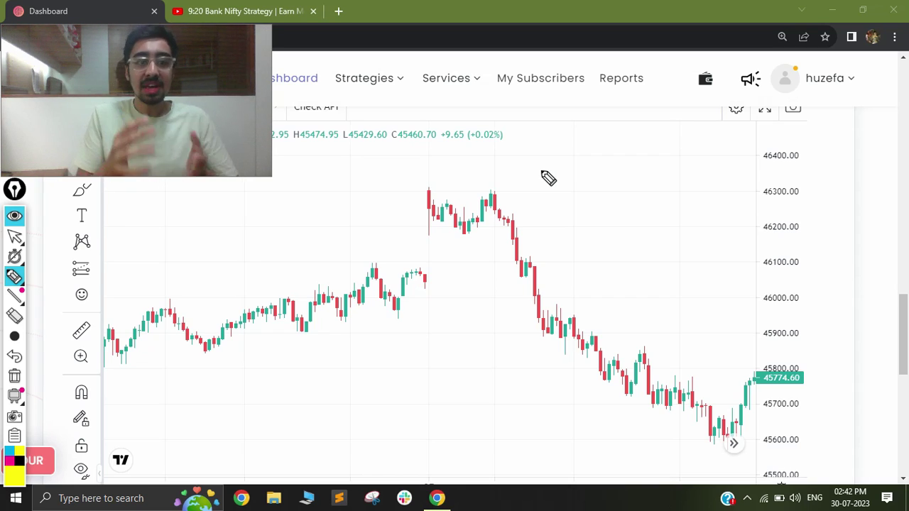
# Switch to YouTube and look over the 9:20 Bank Nifty Strategy video page, including its title and description
pyautogui.click(14, 236)
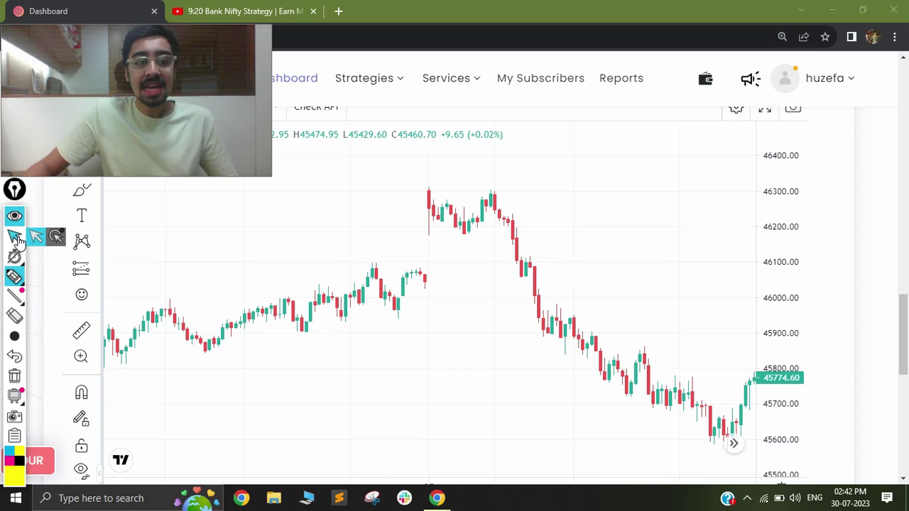
pyautogui.click(242, 19)
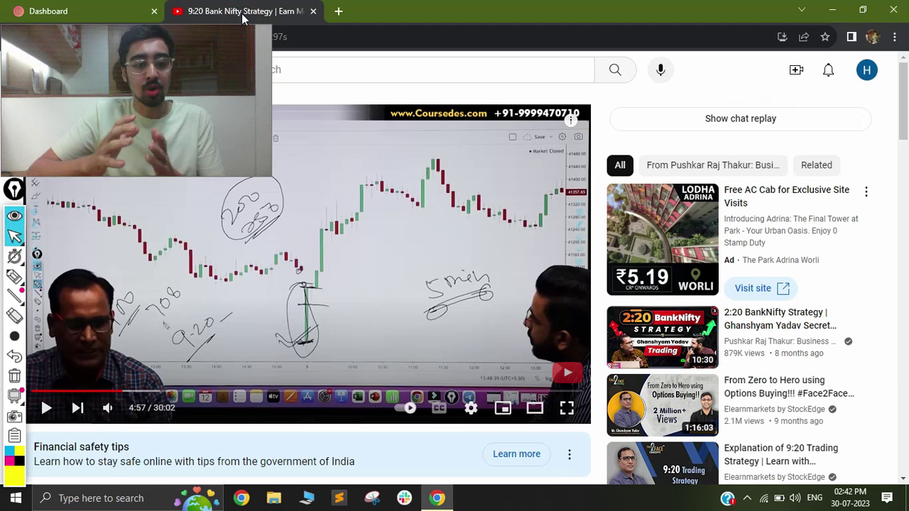
pyautogui.scroll(-2, 893, 136)
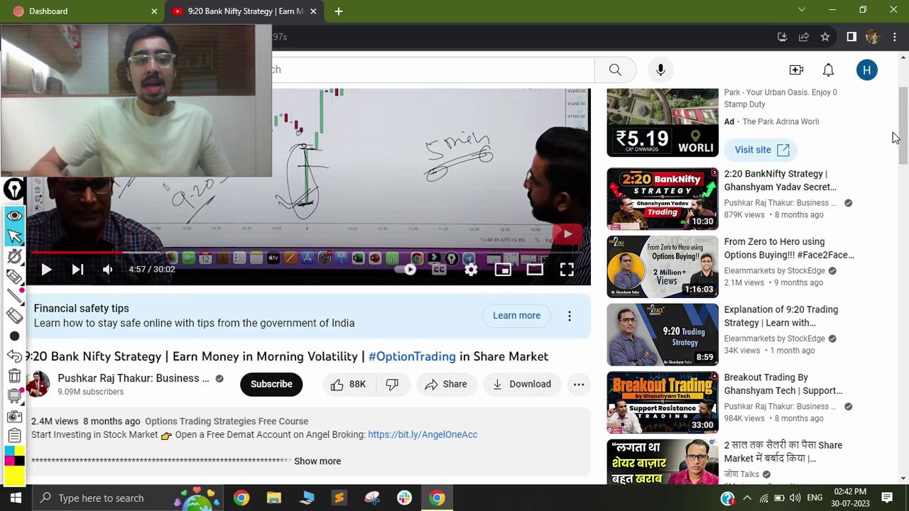
pyautogui.scroll(1, 902, 121)
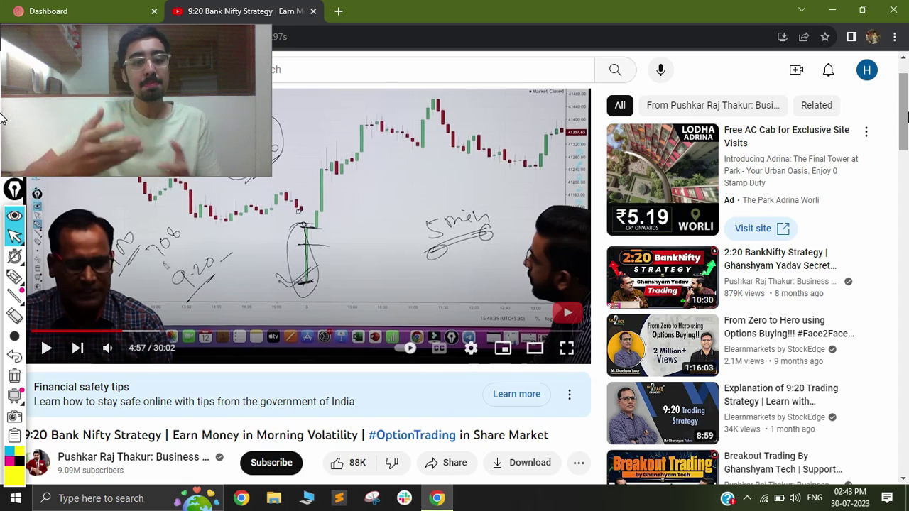
# Return to the Dashboard chart and draw yellow freehand brackets beside the opening gap and the first candle after it
pyautogui.click(87, 7)
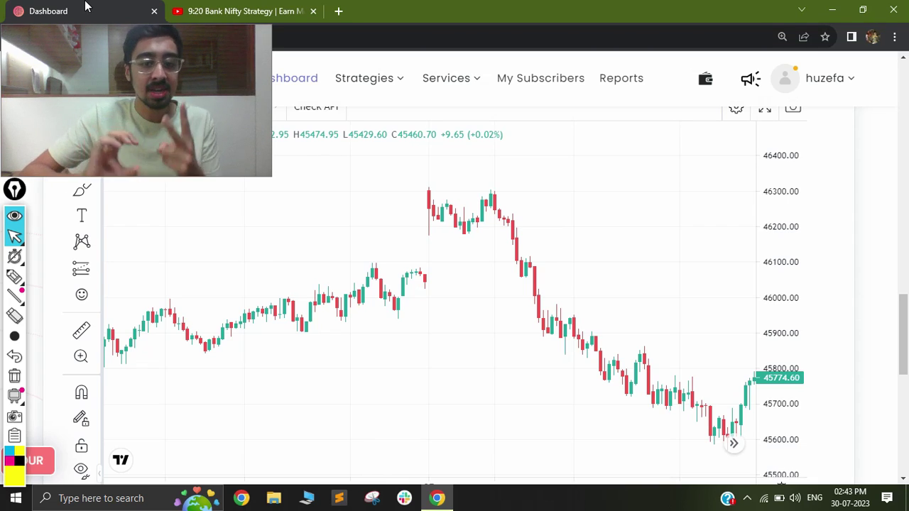
pyautogui.click(14, 277)
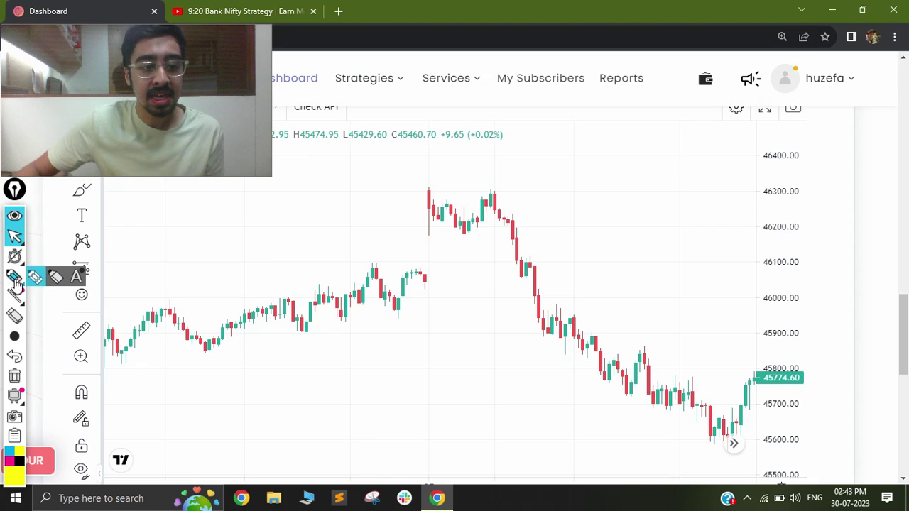
pyautogui.moveTo(424, 244); pyautogui.dragTo(426, 280)
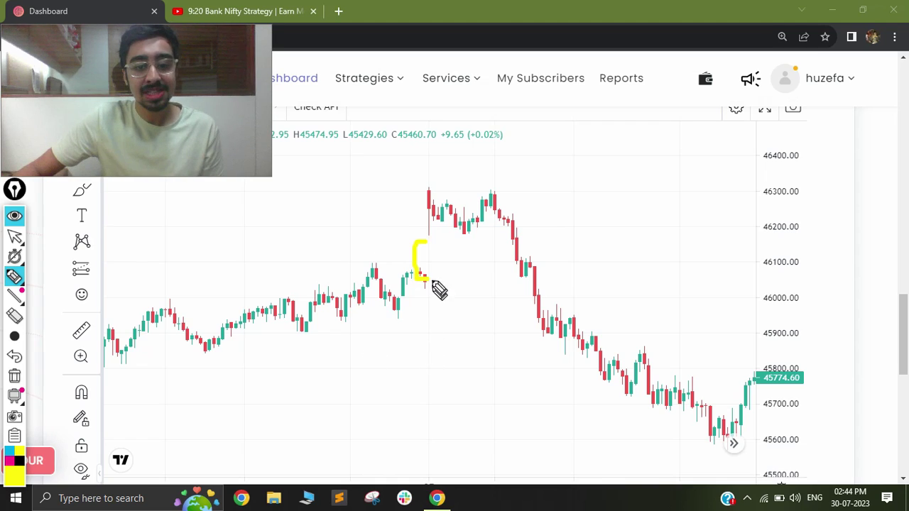
pyautogui.moveTo(422, 188); pyautogui.dragTo(424, 237)
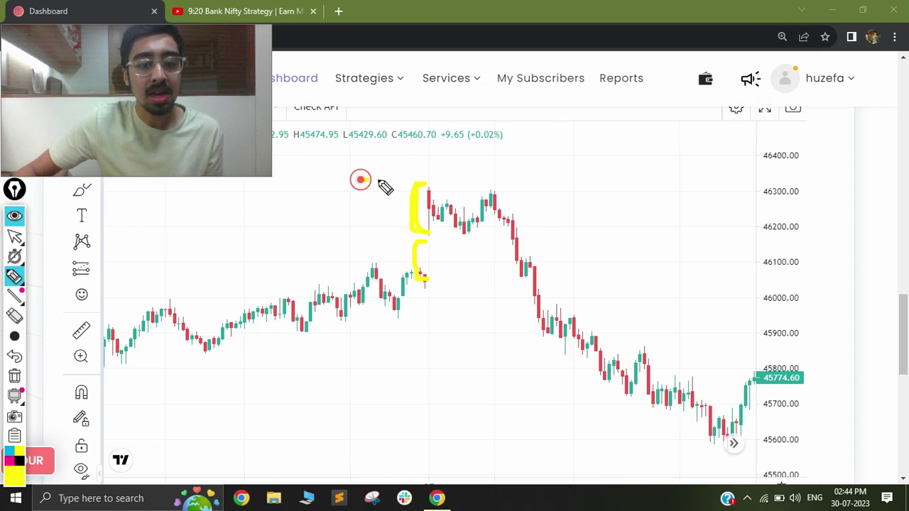
# Handwrite "H" with a dash and "L" with an arrow beside the bracketed opening candle, and clear all the annotations
pyautogui.moveTo(383, 186)
pyautogui.mouseDown()
pyautogui.moveTo(334, 176)
pyautogui.moveTo(350, 178)
pyautogui.moveTo(347, 191)
pyautogui.mouseUp()
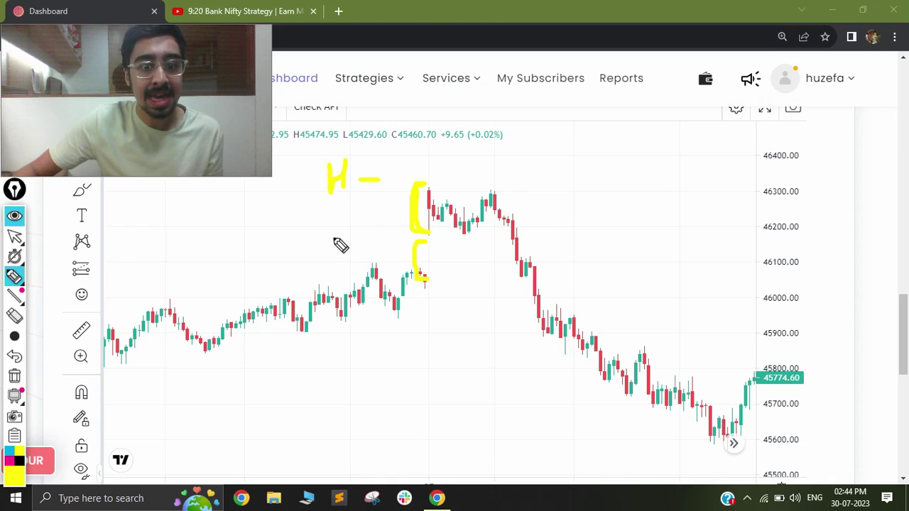
pyautogui.moveTo(315, 232); pyautogui.dragTo(361, 232)
pyautogui.moveTo(281, 225); pyautogui.dragTo(297, 248)
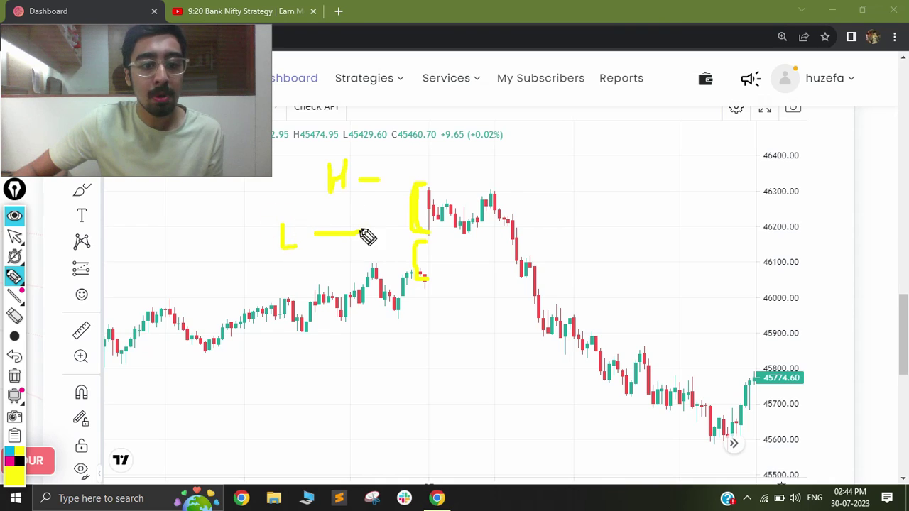
pyautogui.moveTo(362, 220)
pyautogui.mouseDown()
pyautogui.moveTo(371, 230)
pyautogui.moveTo(364, 239)
pyautogui.mouseUp()
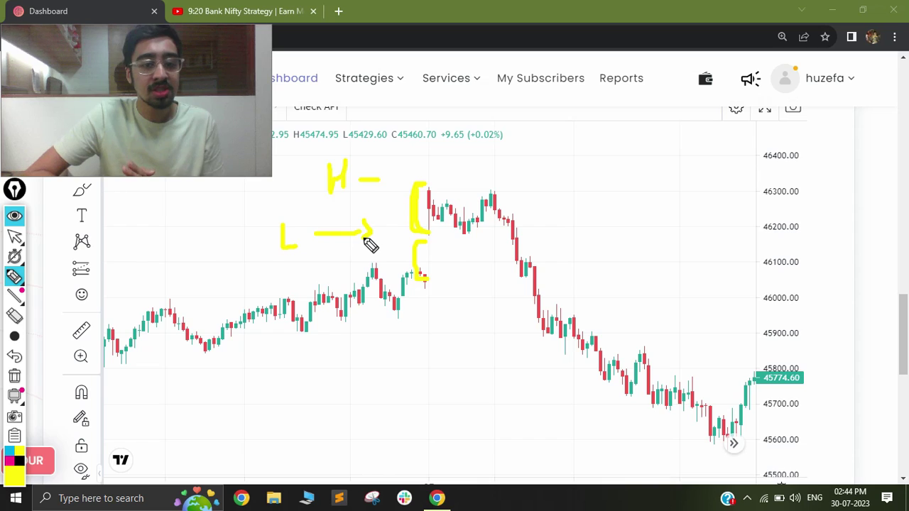
pyautogui.click(14, 375)
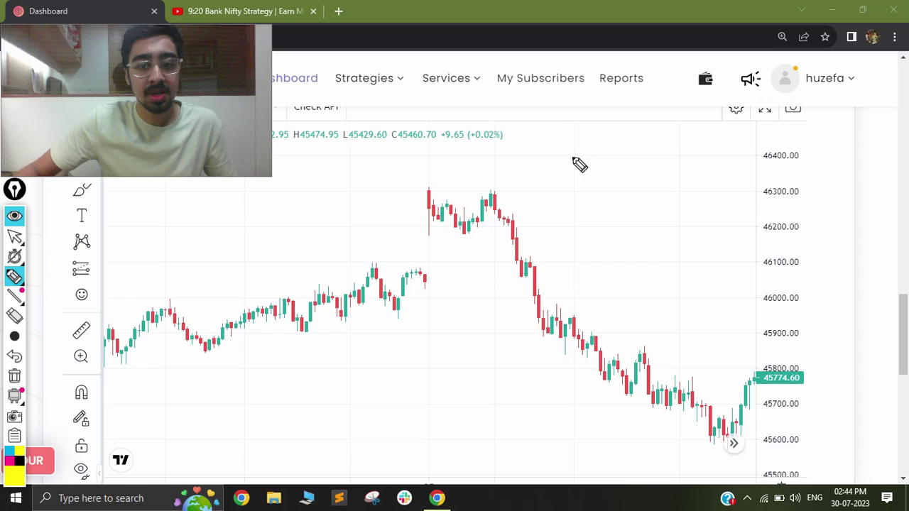
# Handwrite the note "E", a circled 1 and "200" in yellow above the falling candles on the chart
pyautogui.moveTo(573, 158)
pyautogui.mouseDown()
pyautogui.moveTo(572, 196)
pyautogui.moveTo(585, 175)
pyautogui.mouseUp()
pyautogui.moveTo(572, 190)
pyautogui.mouseDown()
pyautogui.moveTo(609, 191)
pyautogui.moveTo(634, 163)
pyautogui.moveTo(656, 158)
pyautogui.moveTo(642, 153)
pyautogui.mouseUp()
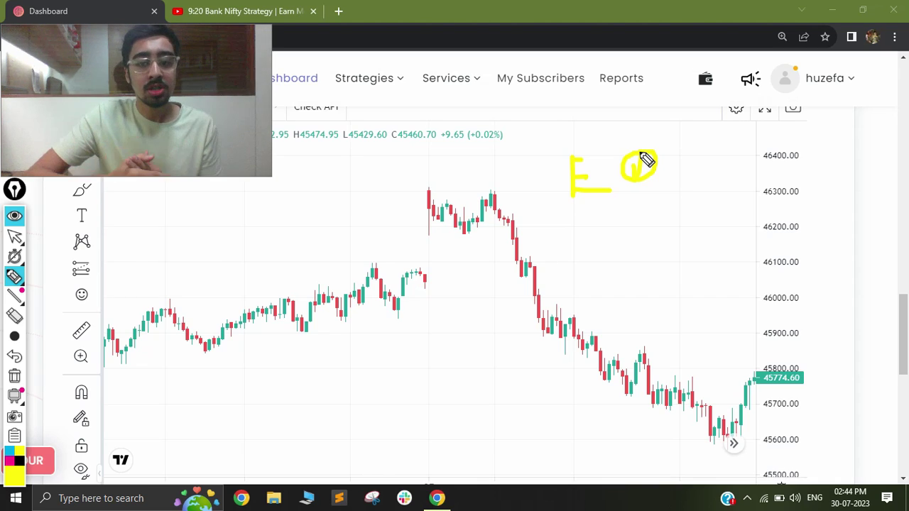
pyautogui.moveTo(646, 159)
pyautogui.mouseDown()
pyautogui.moveTo(700, 184)
pyautogui.moveTo(714, 181)
pyautogui.mouseUp()
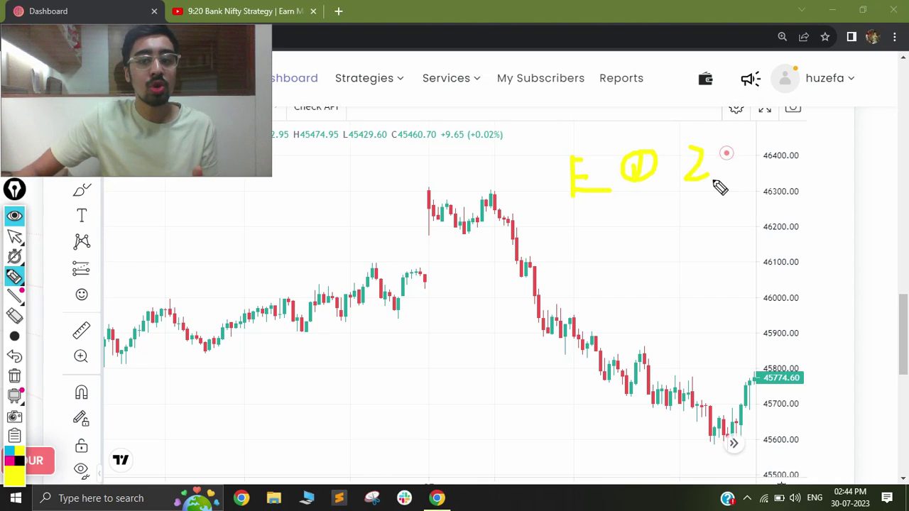
pyautogui.moveTo(731, 151); pyautogui.dragTo(730, 152)
pyautogui.moveTo(773, 146)
pyautogui.mouseDown()
pyautogui.moveTo(768, 156)
pyautogui.moveTo(759, 145)
pyautogui.mouseUp()
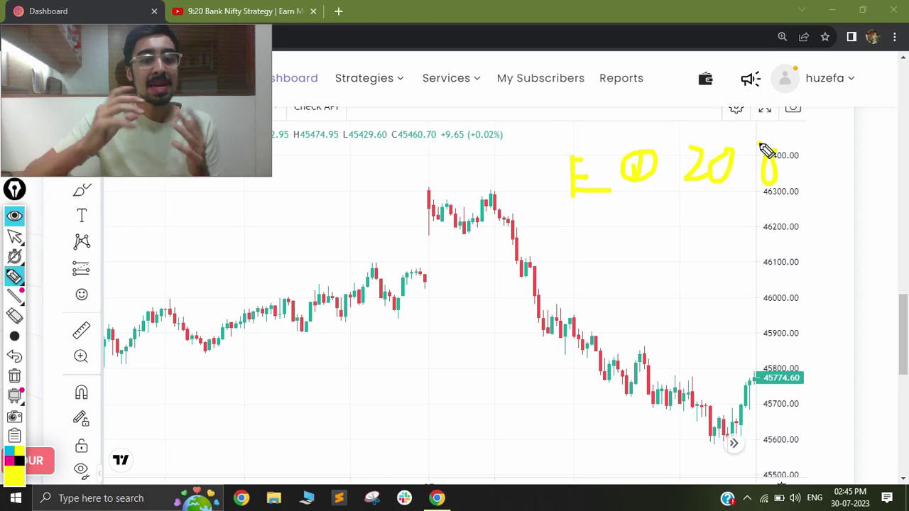
# Bracket the opening candle after the gap in yellow and handwrite the values 100 and 70 beside it
pyautogui.moveTo(423, 186)
pyautogui.mouseDown()
pyautogui.moveTo(385, 186)
pyautogui.moveTo(413, 249)
pyautogui.moveTo(431, 247)
pyautogui.mouseUp()
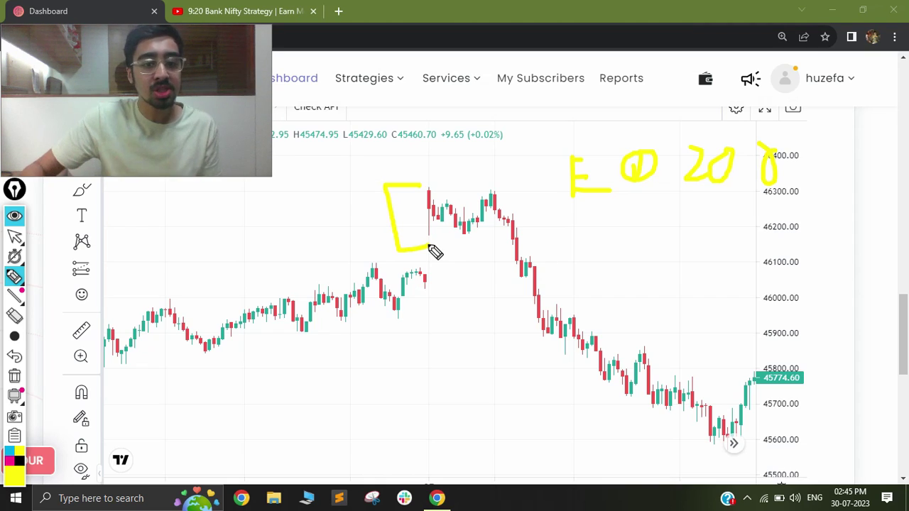
pyautogui.moveTo(291, 203)
pyautogui.mouseDown()
pyautogui.moveTo(291, 234)
pyautogui.moveTo(318, 211)
pyautogui.moveTo(311, 204)
pyautogui.moveTo(343, 206)
pyautogui.mouseUp()
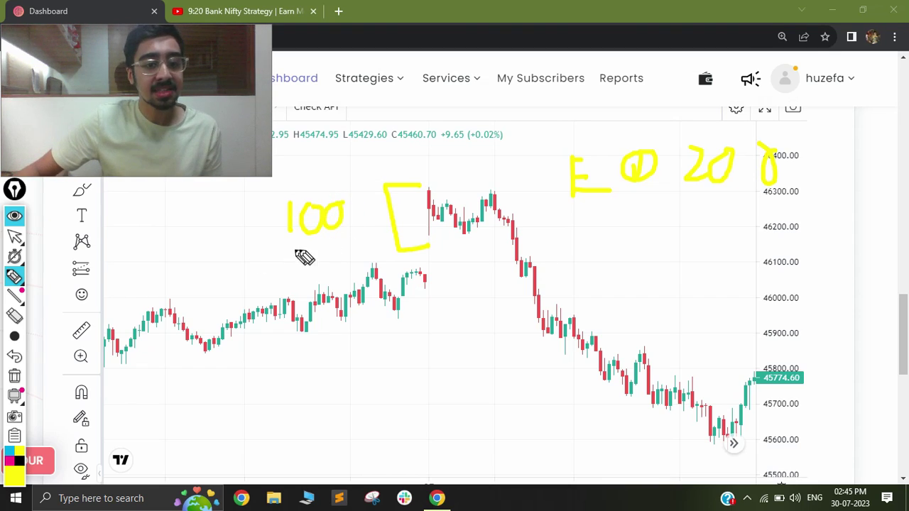
pyautogui.moveTo(304, 249)
pyautogui.mouseDown()
pyautogui.moveTo(324, 250)
pyautogui.moveTo(318, 269)
pyautogui.moveTo(341, 247)
pyautogui.mouseUp()
pyautogui.click(339, 249)
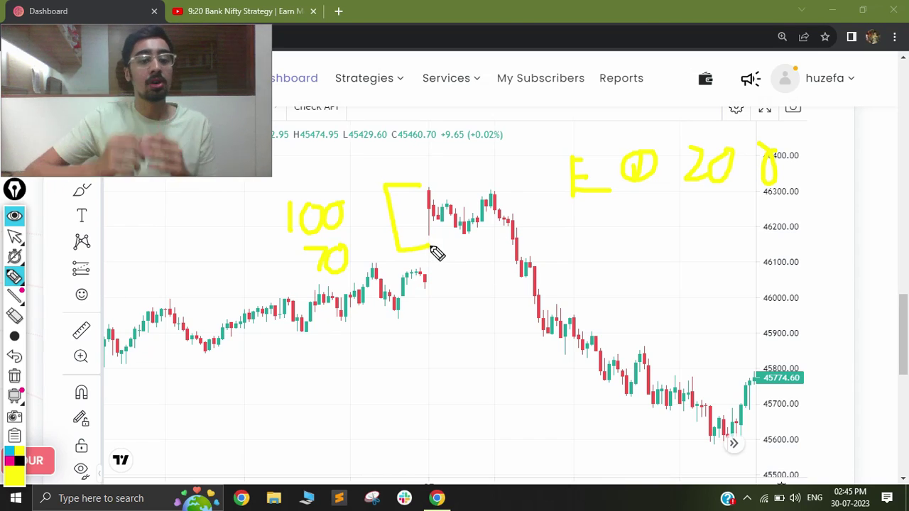
# Handwrite "L → R" and "S – G" in yellow on the empty chart area below the candles
pyautogui.moveTo(440, 335)
pyautogui.mouseDown()
pyautogui.moveTo(429, 370)
pyautogui.moveTo(482, 357)
pyautogui.moveTo(481, 366)
pyautogui.moveTo(523, 377)
pyautogui.mouseUp()
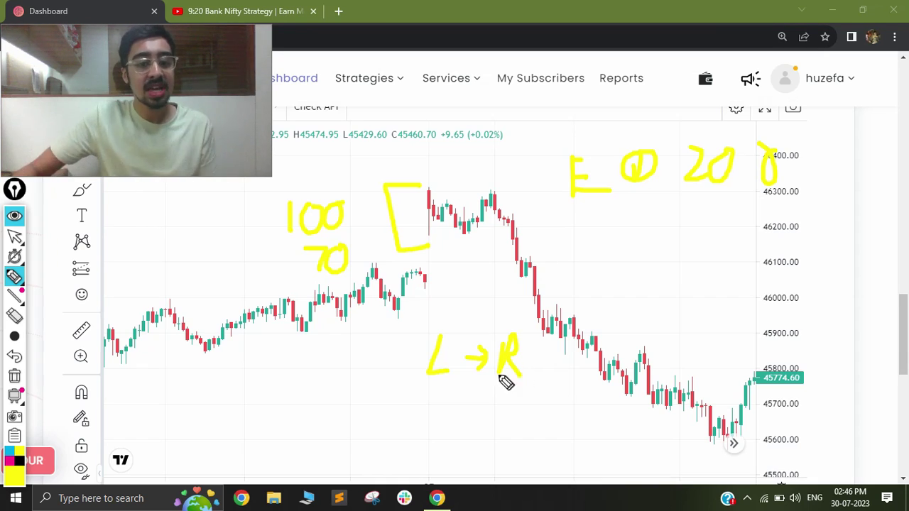
pyautogui.moveTo(456, 396); pyautogui.dragTo(419, 428)
pyautogui.click(466, 411)
pyautogui.moveTo(466, 411); pyautogui.dragTo(550, 420)
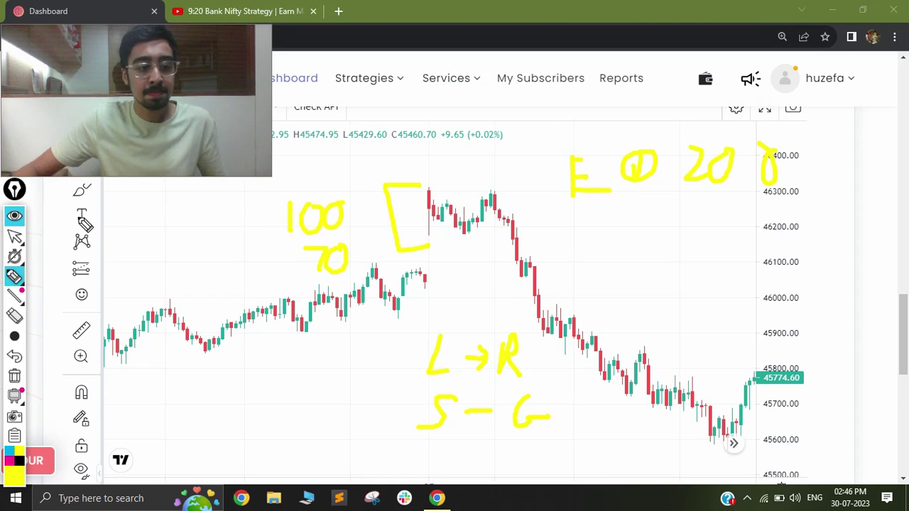
# Go back to the "Ghanshyam Tech 920 Option buy" strategy editor and open the entry conditions of Set №1 for editing
pyautogui.click(14, 235)
pyautogui.hotkey('alt', 'Left')
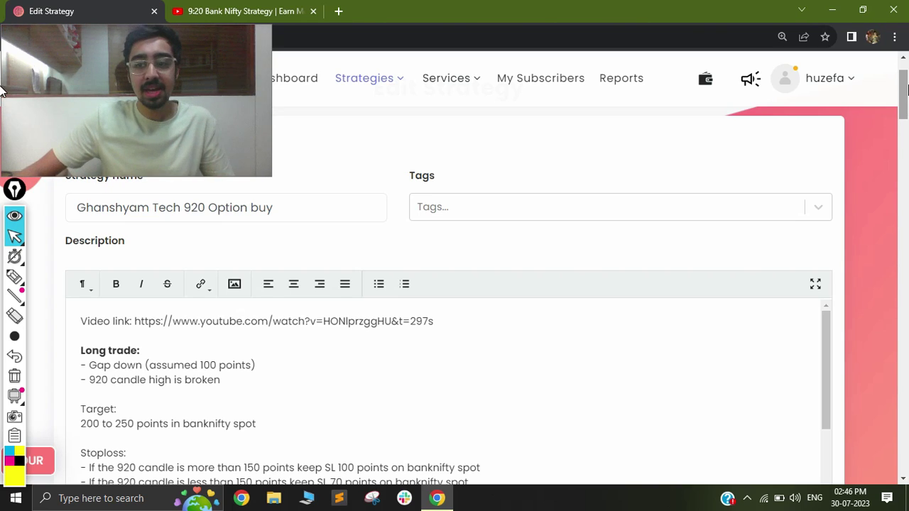
pyautogui.scroll(-10, 905, 92)
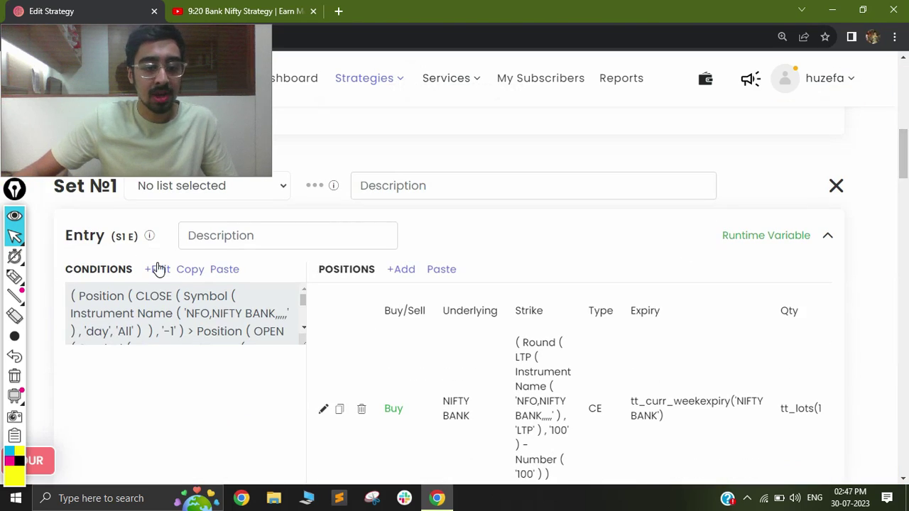
pyautogui.click(157, 270)
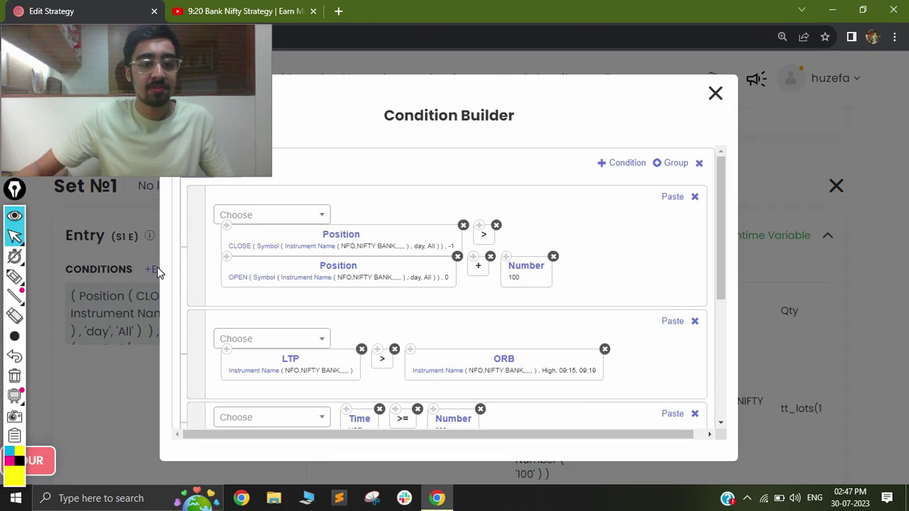
# Mark the first entry condition in yellow with a bracket, an underline below CLOSE and a circle around its -1 position
pyautogui.click(14, 277)
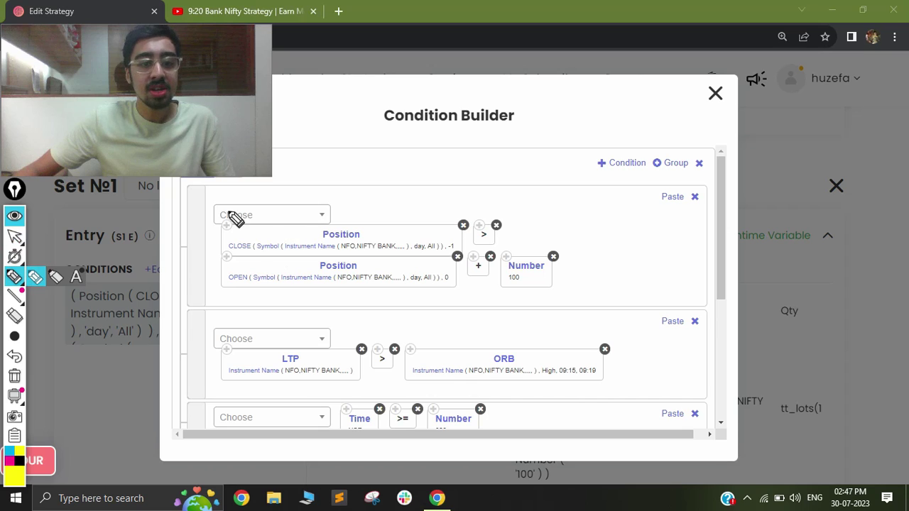
pyautogui.moveTo(229, 209)
pyautogui.mouseDown()
pyautogui.moveTo(211, 265)
pyautogui.moveTo(231, 290)
pyautogui.mouseUp()
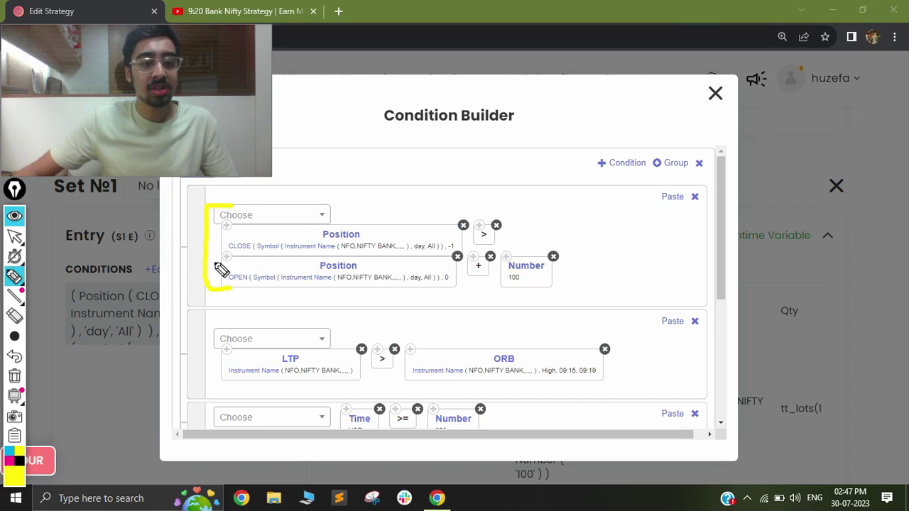
pyautogui.moveTo(229, 248); pyautogui.dragTo(250, 248)
pyautogui.moveTo(451, 233)
pyautogui.mouseDown()
pyautogui.moveTo(438, 244)
pyautogui.moveTo(454, 240)
pyautogui.mouseUp()
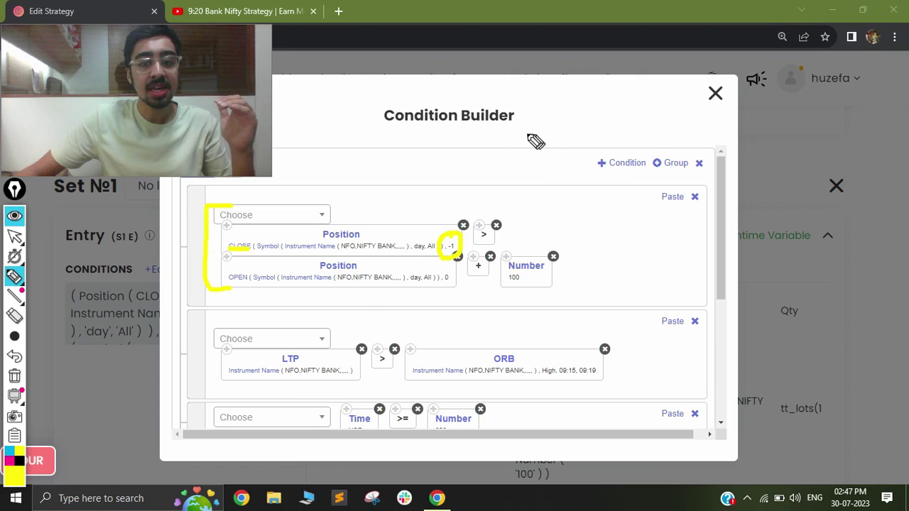
# Handwrite "-C" and "O + 100" near the first entry condition, and clear the annotations with the ORB condition in view
pyautogui.moveTo(539, 131)
pyautogui.mouseDown()
pyautogui.moveTo(518, 134)
pyautogui.moveTo(563, 142)
pyautogui.mouseUp()
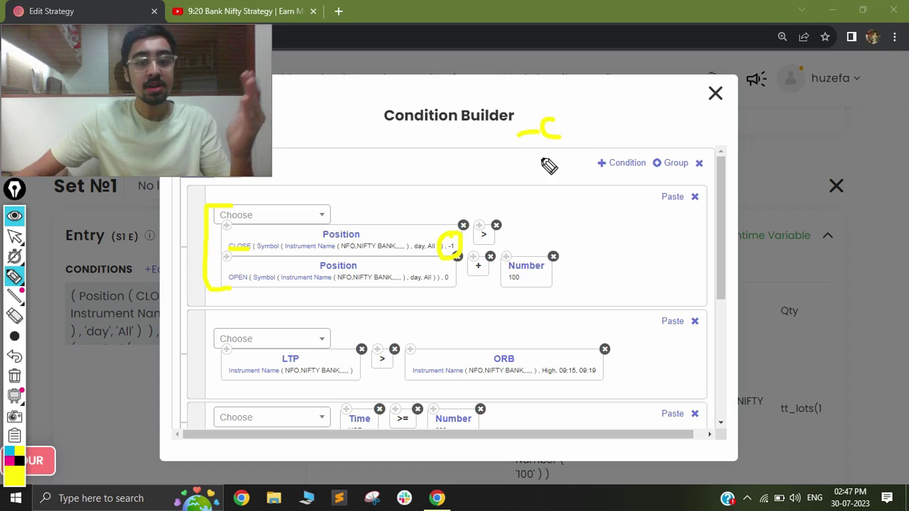
pyautogui.moveTo(596, 182)
pyautogui.mouseDown()
pyautogui.moveTo(601, 203)
pyautogui.moveTo(594, 170)
pyautogui.moveTo(622, 210)
pyautogui.moveTo(679, 186)
pyautogui.moveTo(693, 218)
pyautogui.moveTo(697, 190)
pyautogui.mouseUp()
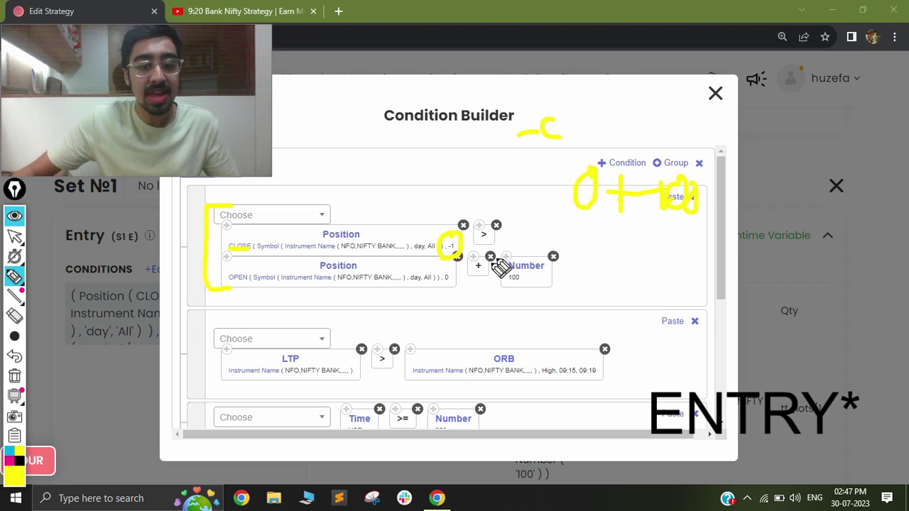
pyautogui.click(15, 236)
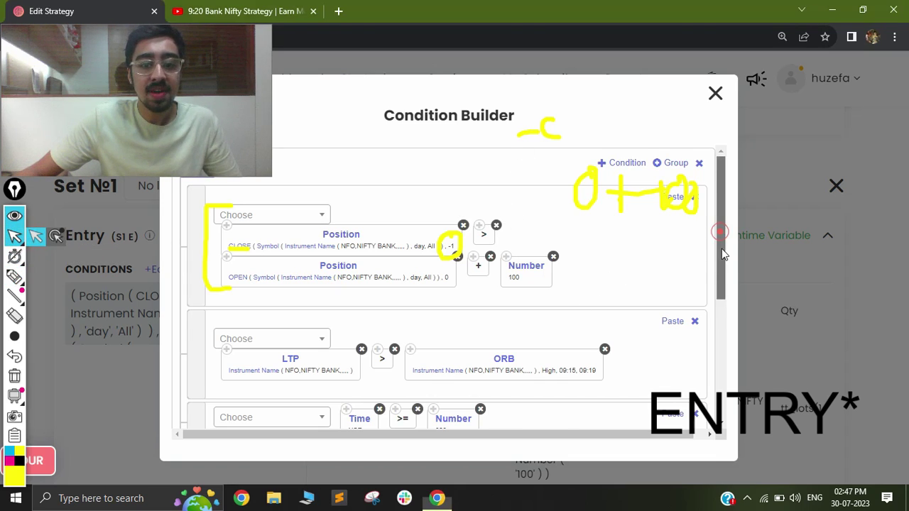
pyautogui.moveTo(722, 249); pyautogui.dragTo(726, 270)
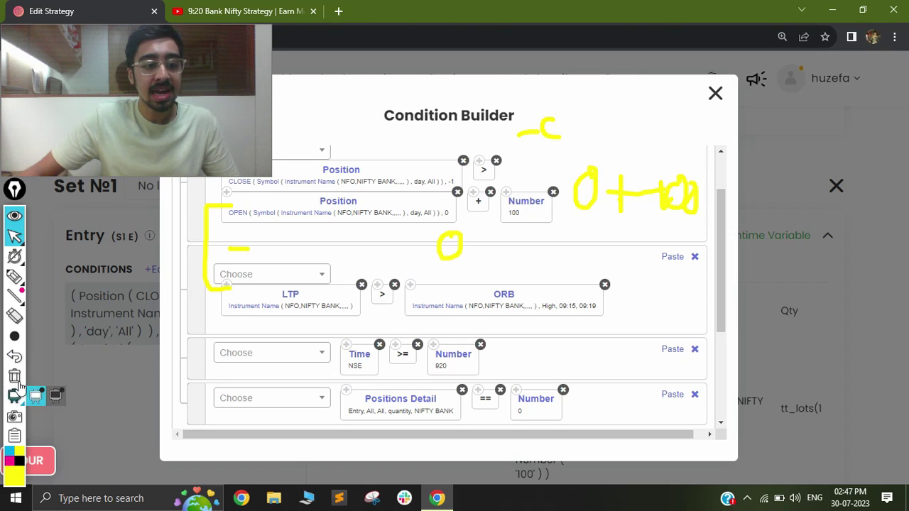
pyautogui.click(14, 376)
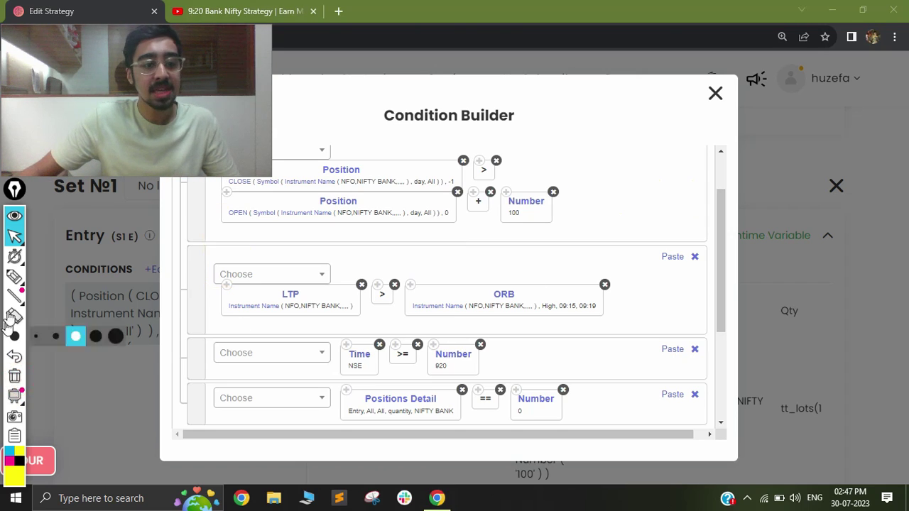
# Circle and underline the 09:15 to 09:19 time range in the ORB condition in yellow, and clear the markings
pyautogui.click(14, 276)
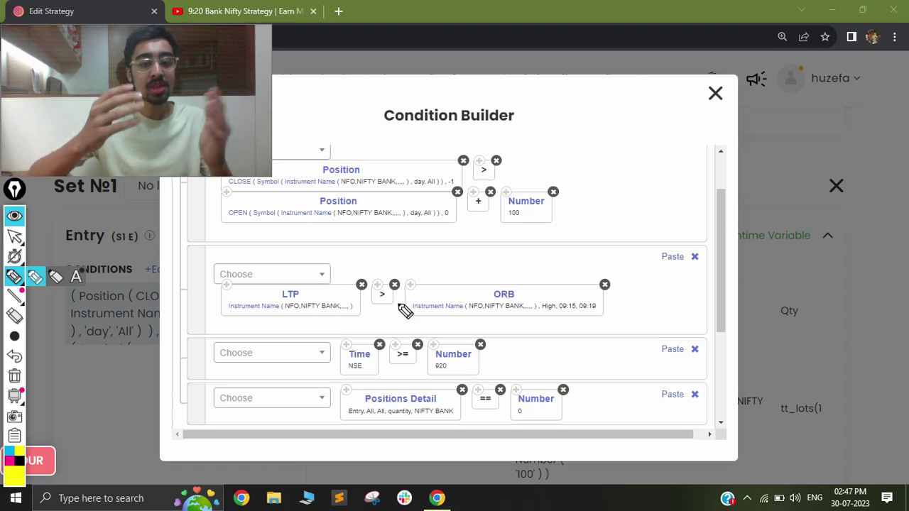
pyautogui.moveTo(577, 294)
pyautogui.mouseDown()
pyautogui.moveTo(558, 295)
pyautogui.moveTo(560, 317)
pyautogui.moveTo(598, 296)
pyautogui.moveTo(566, 294)
pyautogui.mouseUp()
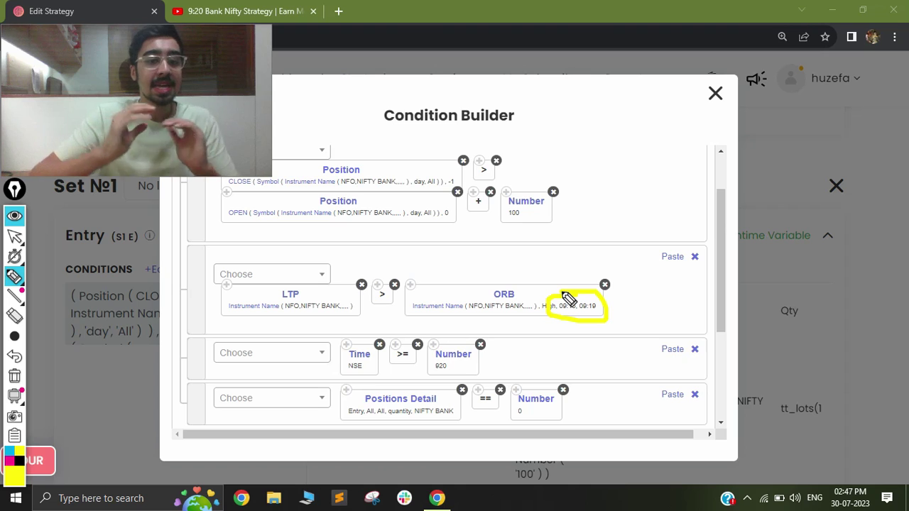
pyautogui.click(575, 306)
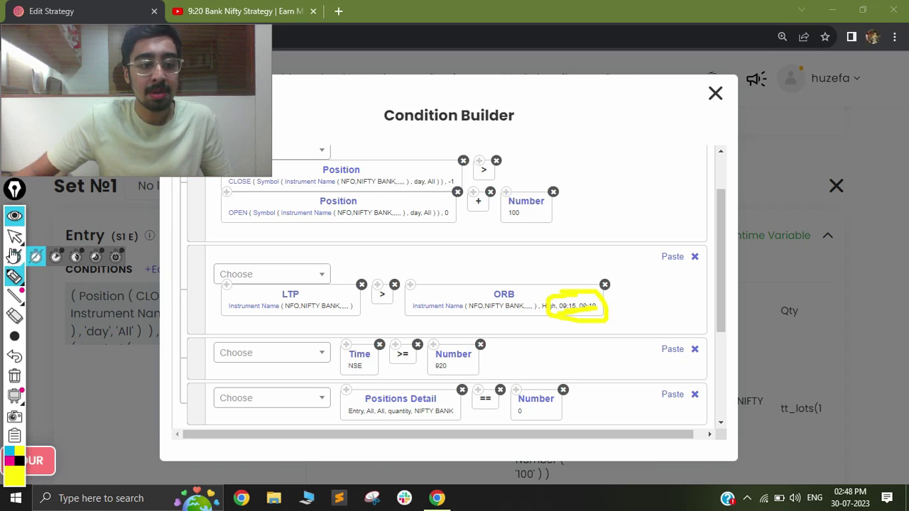
pyautogui.click(14, 377)
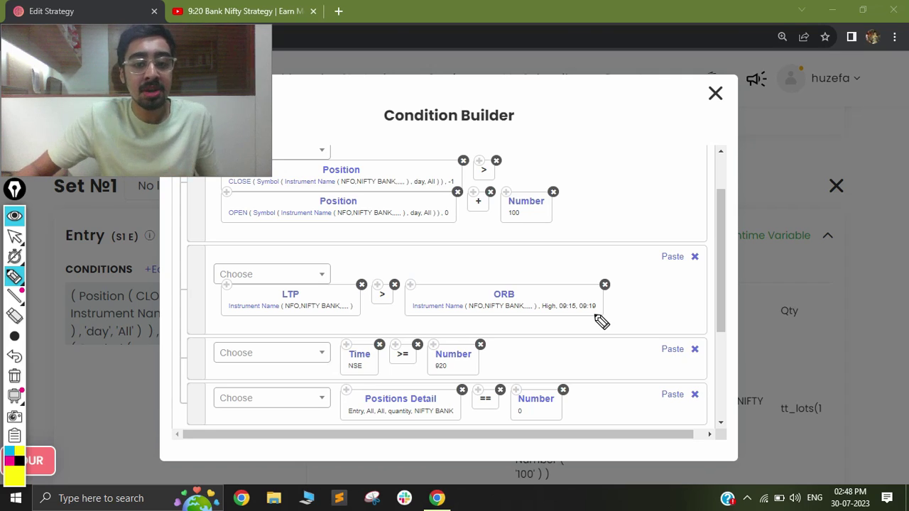
# Circle the 09:19 end time in the ORB condition and the number 920 in the Time condition in yellow
pyautogui.moveTo(604, 300)
pyautogui.mouseDown()
pyautogui.moveTo(585, 316)
pyautogui.moveTo(603, 305)
pyautogui.mouseUp()
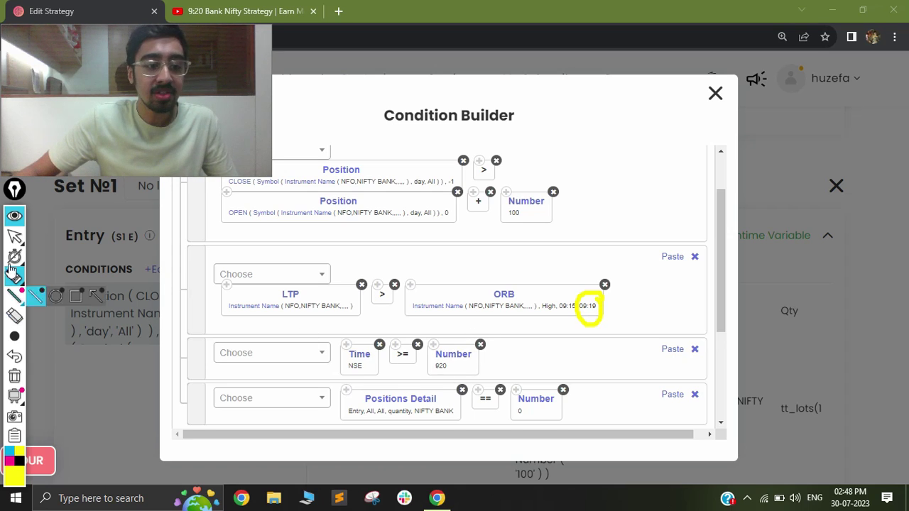
pyautogui.click(15, 237)
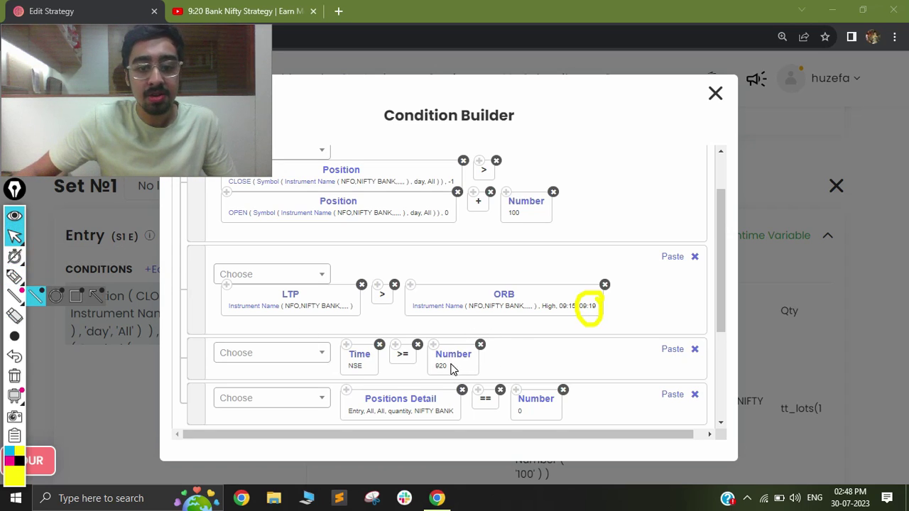
pyautogui.click(14, 276)
pyautogui.moveTo(435, 344)
pyautogui.mouseDown()
pyautogui.moveTo(454, 391)
pyautogui.moveTo(427, 340)
pyautogui.mouseUp()
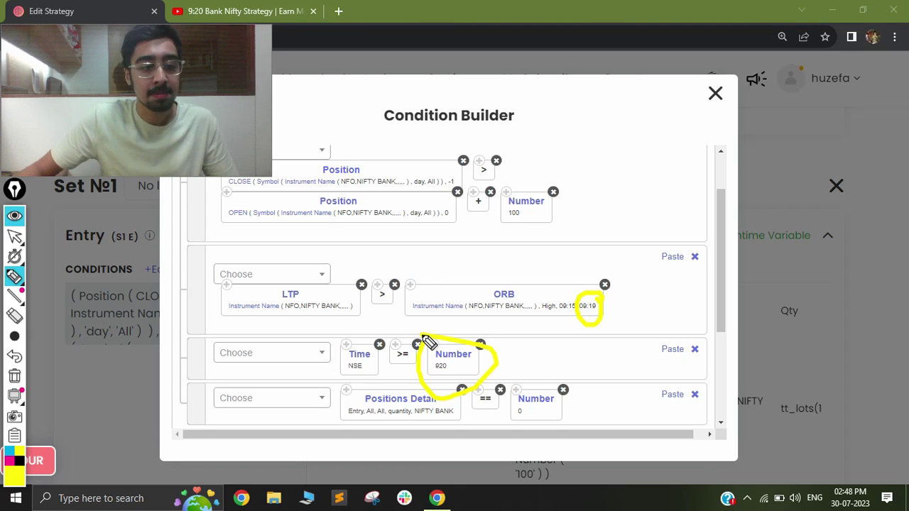
# Bracket the Positions Detail condition in yellow, clear the annotations and close the Set №1 entry conditions
pyautogui.moveTo(351, 389)
pyautogui.mouseDown()
pyautogui.moveTo(320, 402)
pyautogui.moveTo(390, 446)
pyautogui.mouseUp()
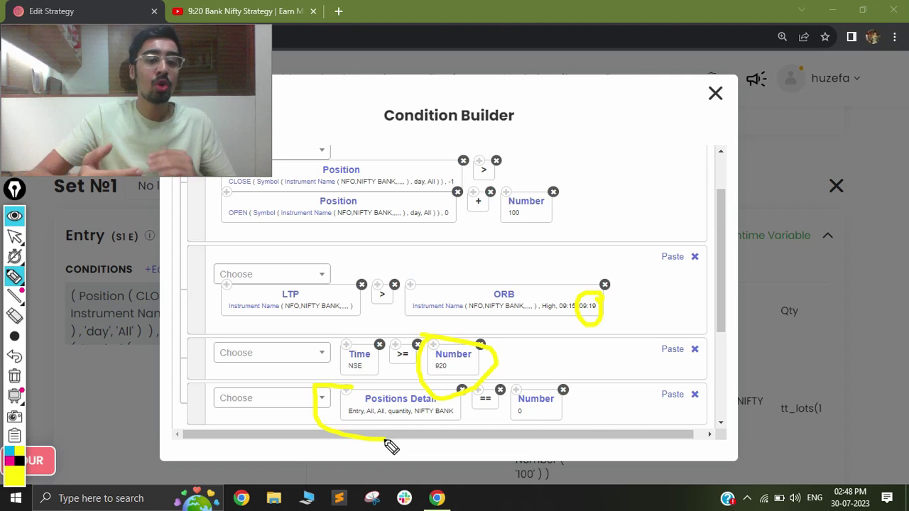
pyautogui.press('Escape')
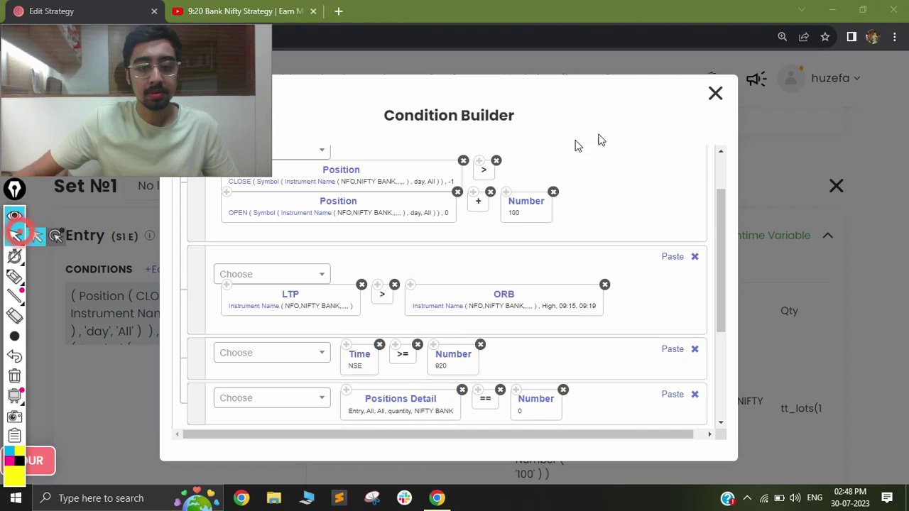
pyautogui.click(716, 94)
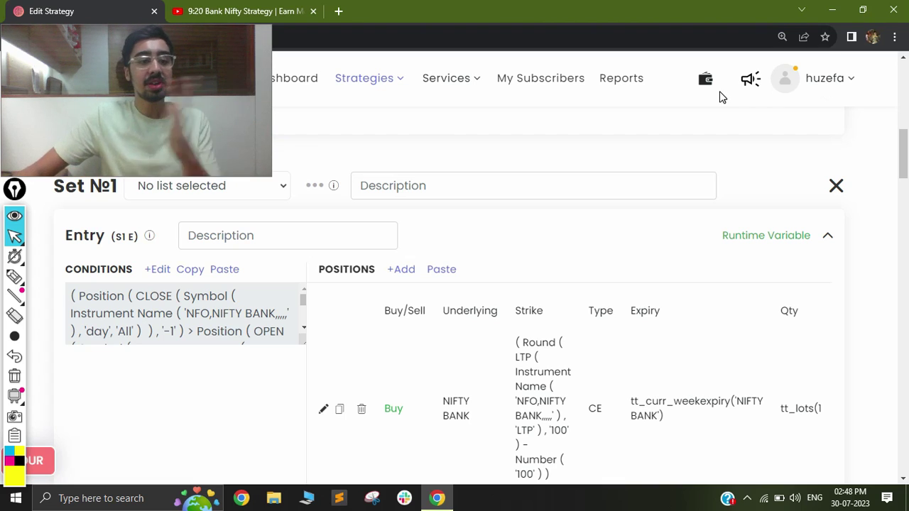
# Inspect the strike formula of Set №1's Call buy position and the value of its ep_long entry runtime variable
pyautogui.click(324, 411)
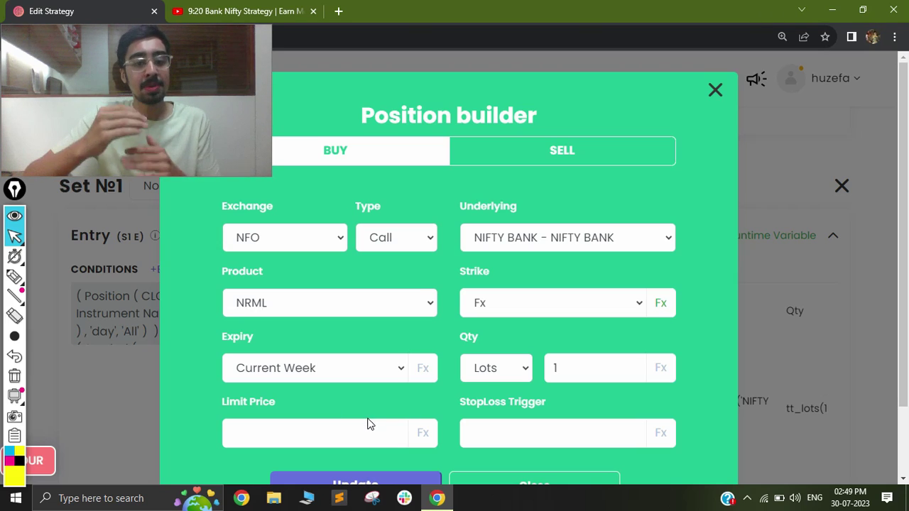
pyautogui.click(667, 302)
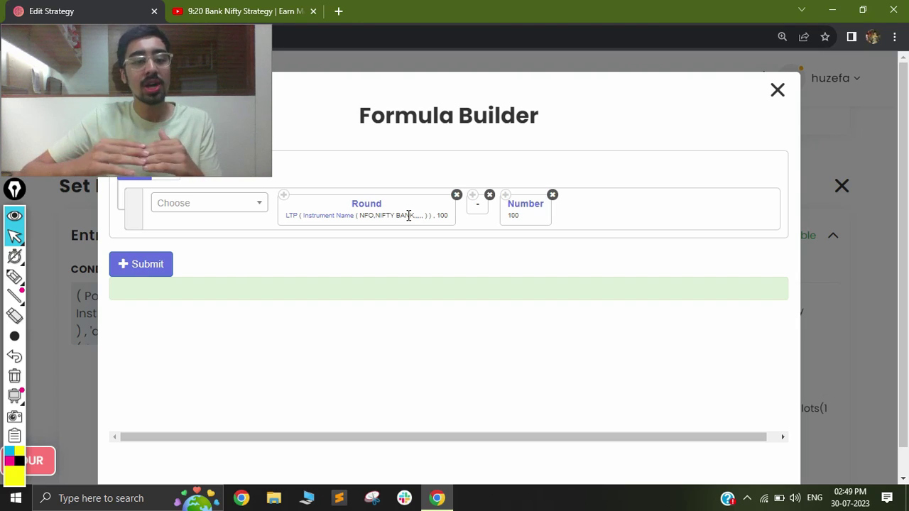
pyautogui.click(778, 90)
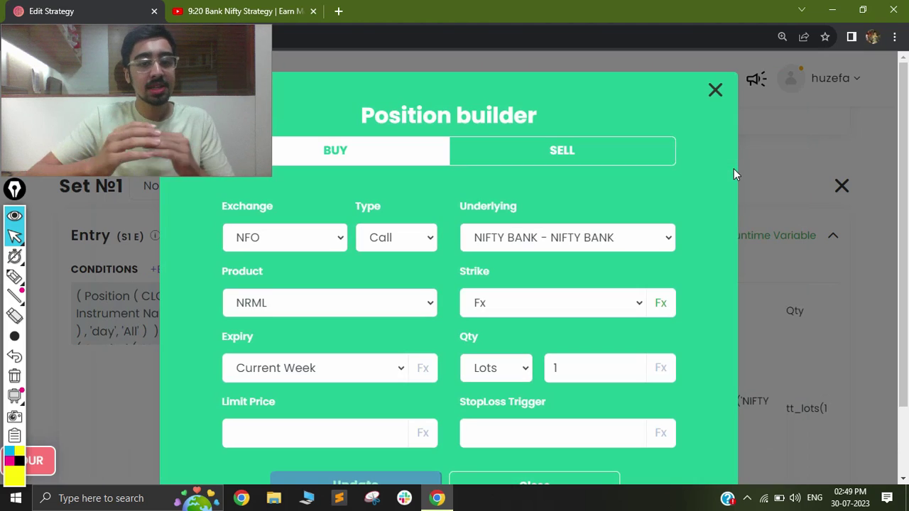
pyautogui.click(715, 89)
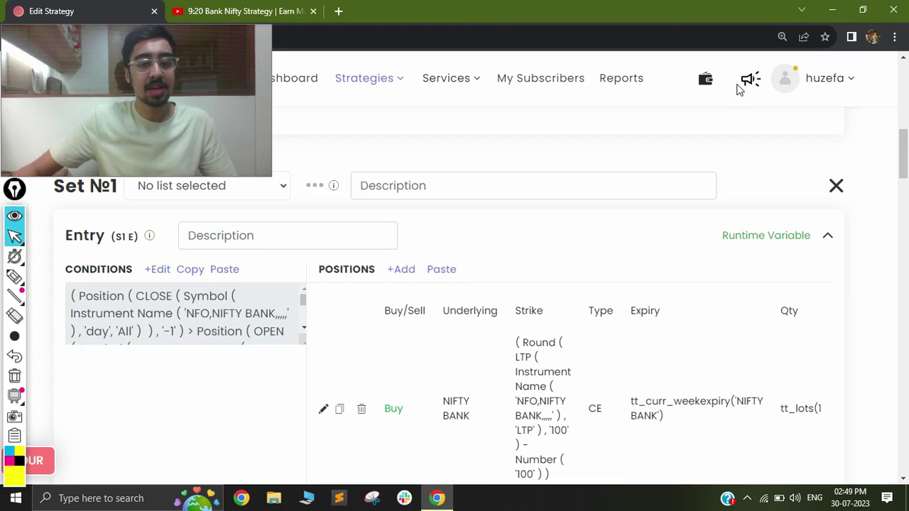
pyautogui.click(740, 236)
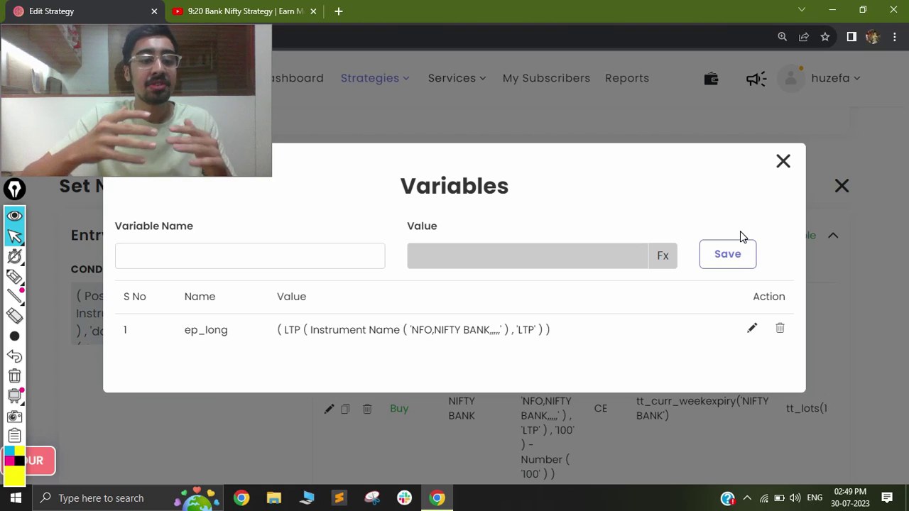
pyautogui.moveTo(462, 329); pyautogui.dragTo(376, 329)
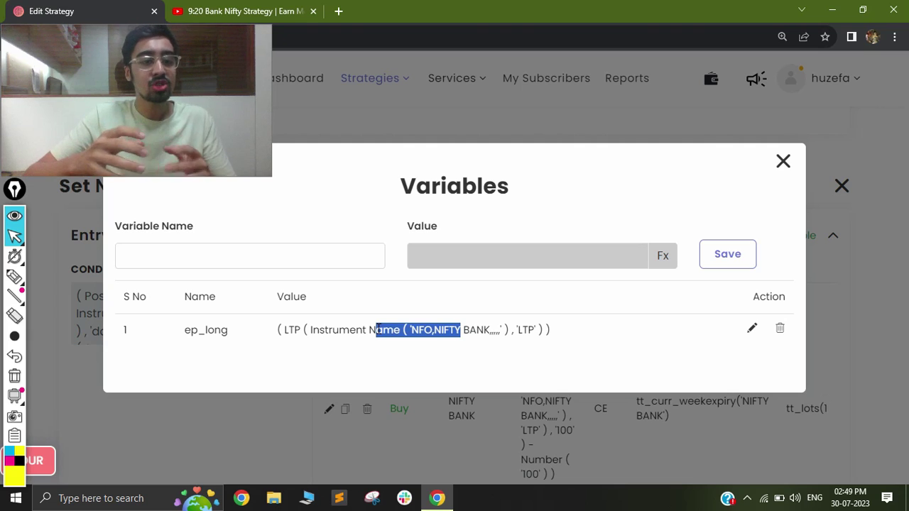
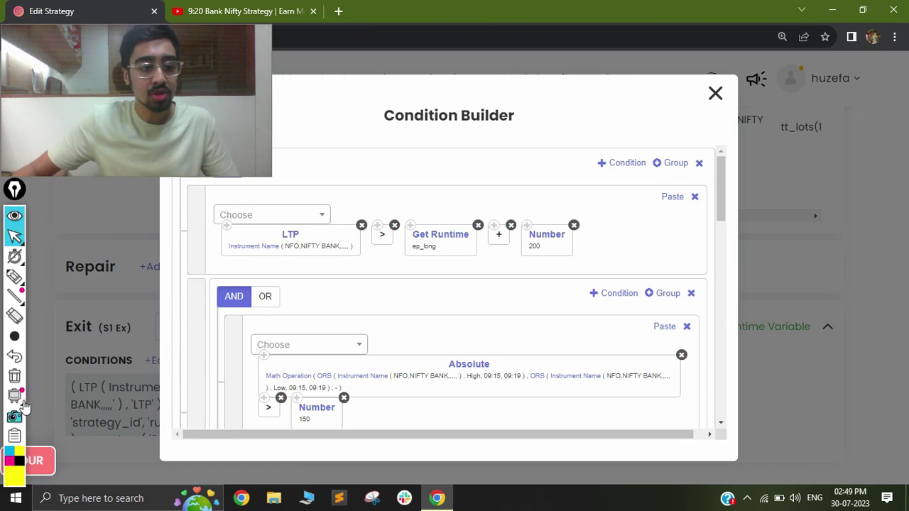
# Outline the first exit condition, LTP above ep_long + 200, in yellow and clear the outline
pyautogui.click(15, 277)
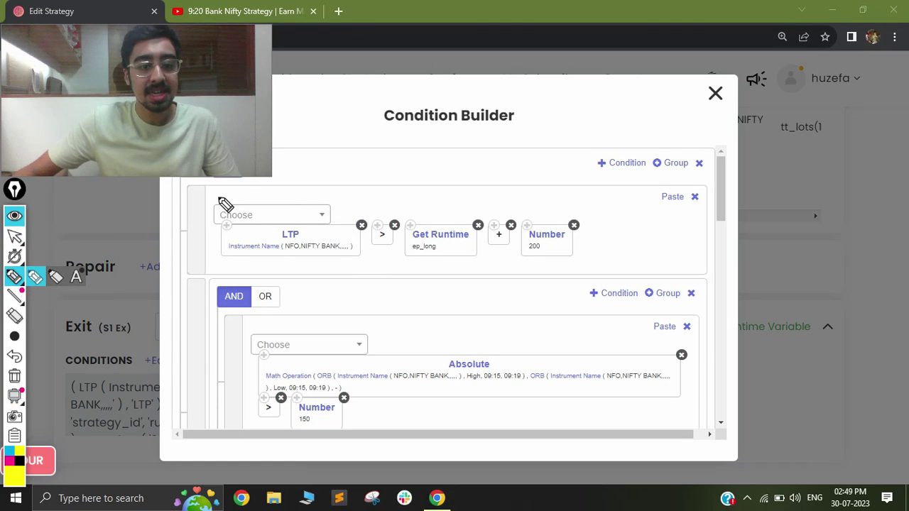
pyautogui.moveTo(217, 197)
pyautogui.mouseDown()
pyautogui.moveTo(543, 211)
pyautogui.moveTo(577, 254)
pyautogui.moveTo(338, 277)
pyautogui.moveTo(211, 235)
pyautogui.moveTo(211, 210)
pyautogui.mouseUp()
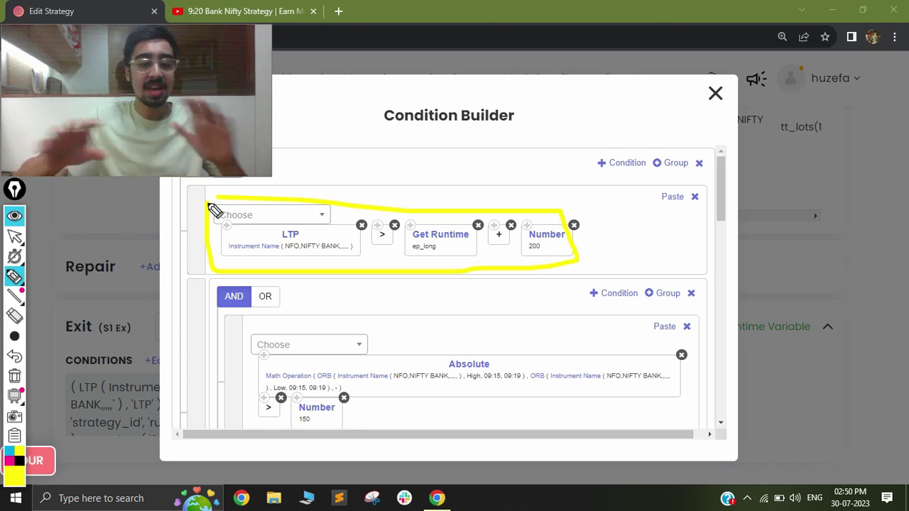
pyautogui.moveTo(25, 236)
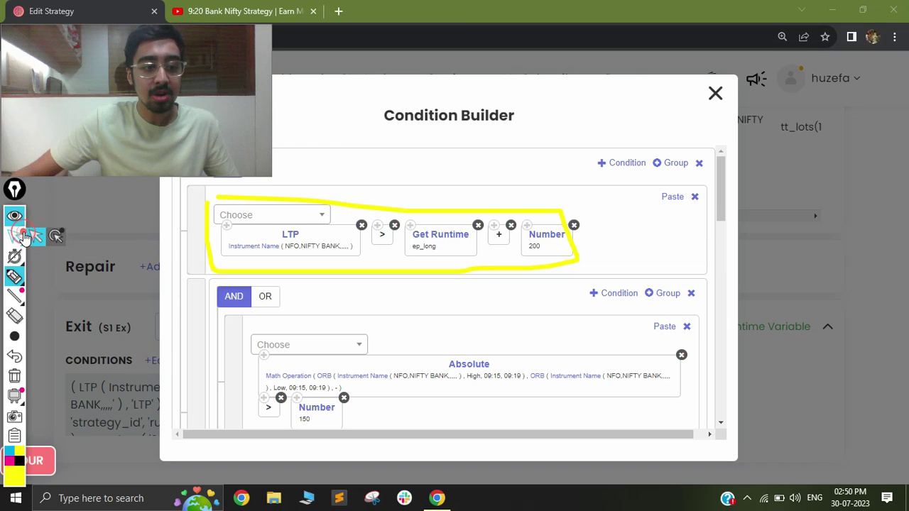
pyautogui.click(33, 237)
pyautogui.click(15, 377)
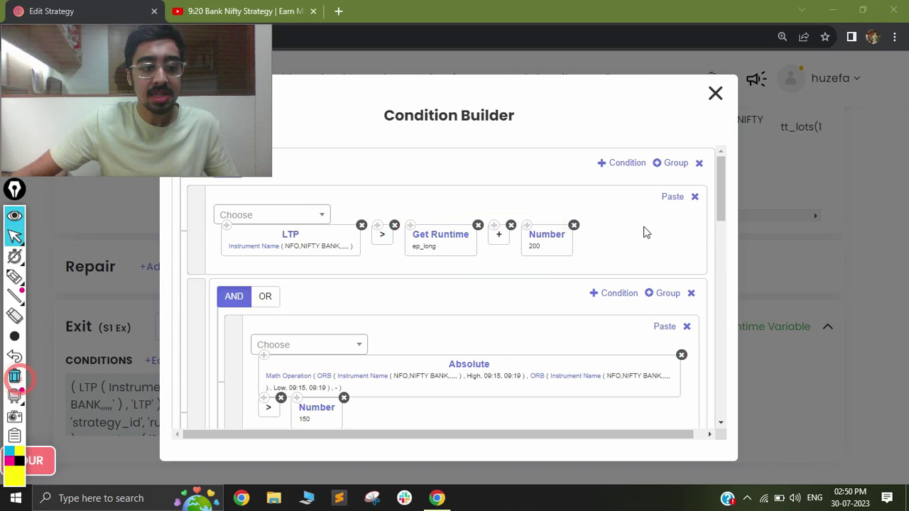
# Circle the Absolute keyword of the ORB range exit condition in yellow and clear the circle
pyautogui.moveTo(718, 213); pyautogui.dragTo(719, 227)
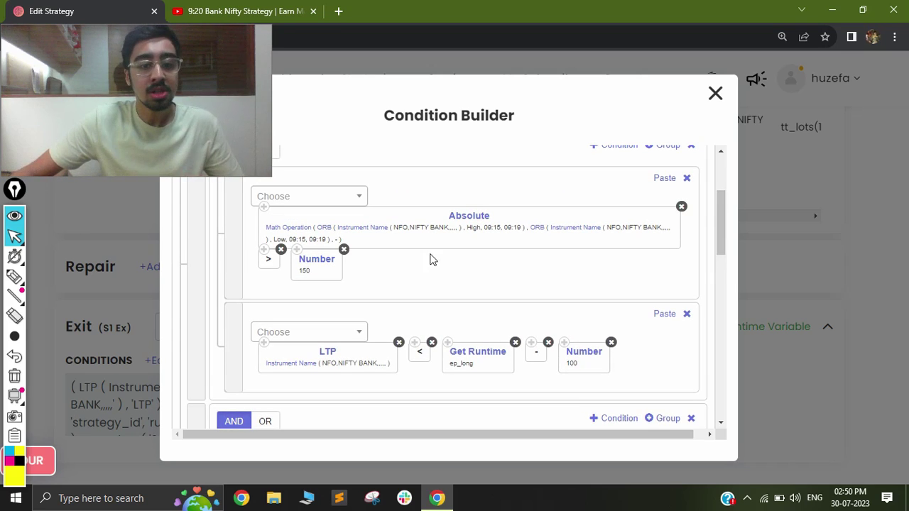
pyautogui.click(15, 277)
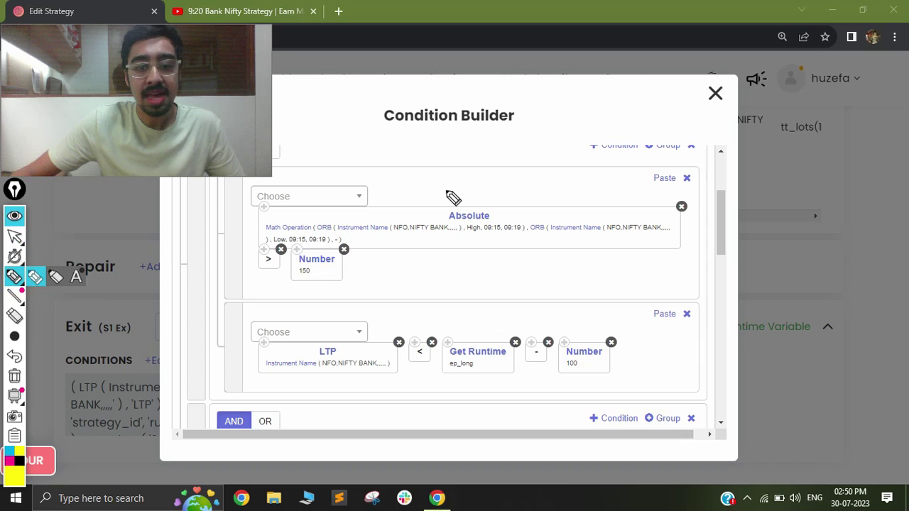
pyautogui.moveTo(465, 188); pyautogui.dragTo(480, 197)
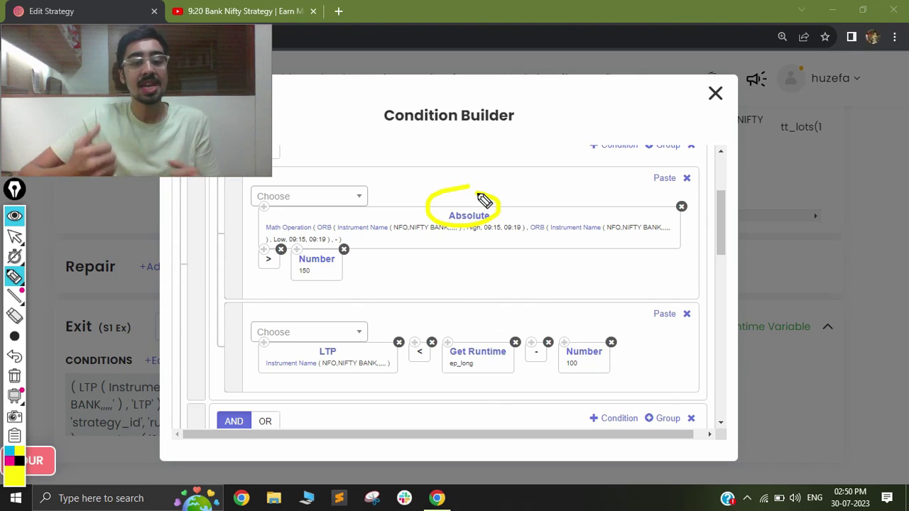
pyautogui.click(14, 236)
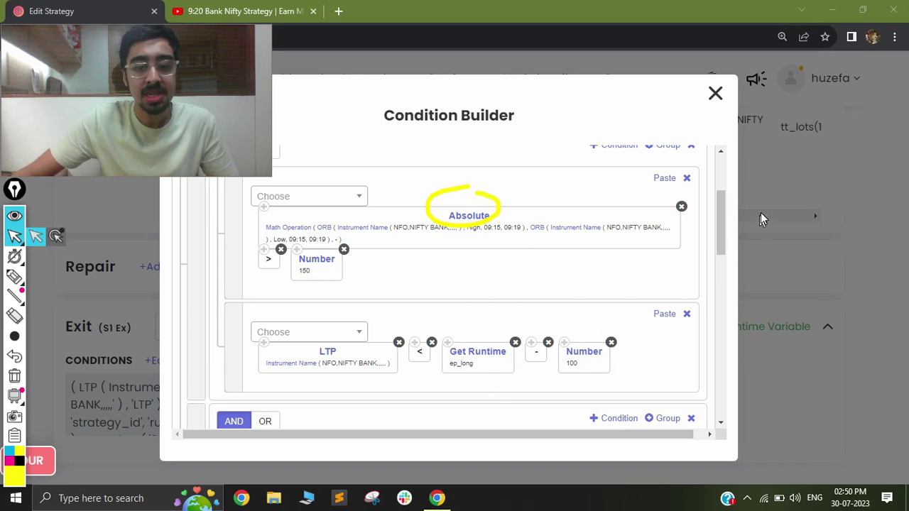
pyautogui.scroll(-1, 718, 245)
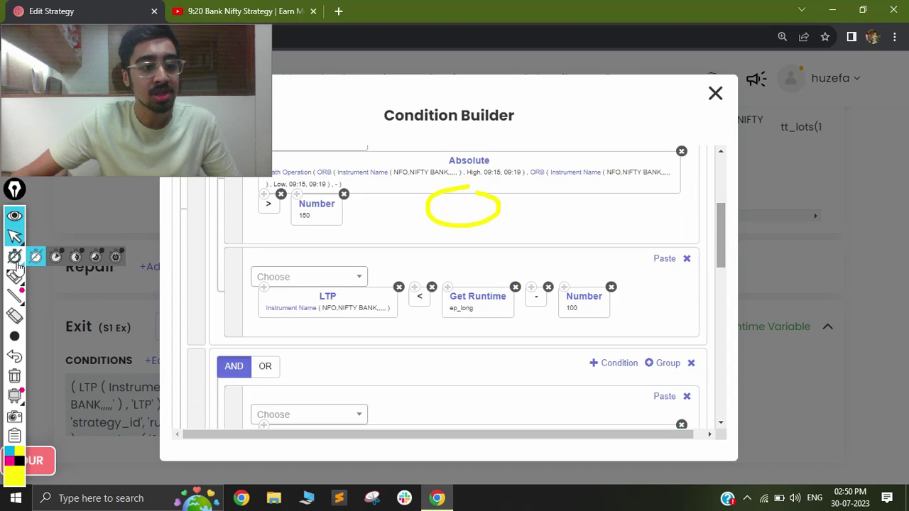
pyautogui.click(14, 374)
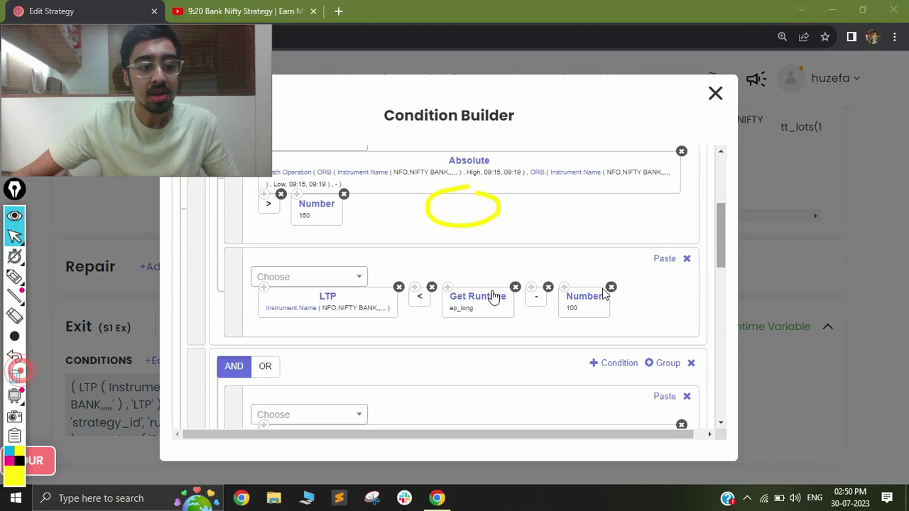
# Underline the minus 100 in the LTP exit condition in yellow, and review the remaining exit conditions of Set №1
pyautogui.click(14, 276)
pyautogui.moveTo(534, 320); pyautogui.dragTo(609, 323)
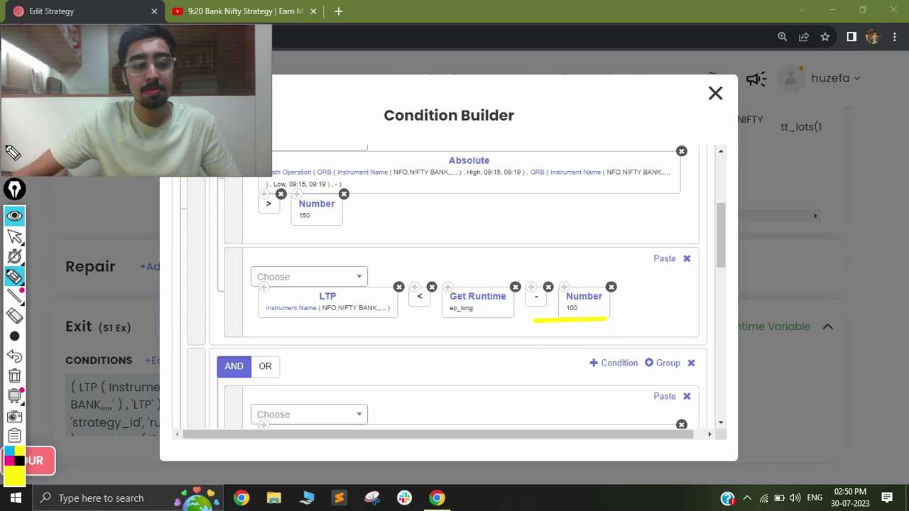
pyautogui.click(15, 236)
pyautogui.click(725, 236)
pyautogui.moveTo(723, 245); pyautogui.dragTo(724, 309)
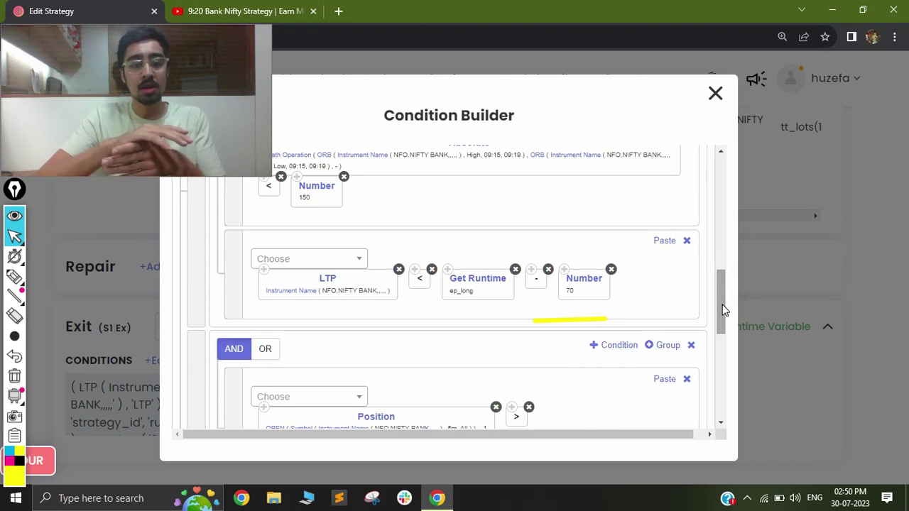
pyautogui.moveTo(722, 303); pyautogui.dragTo(717, 341)
pyautogui.scroll(-1, 717, 336)
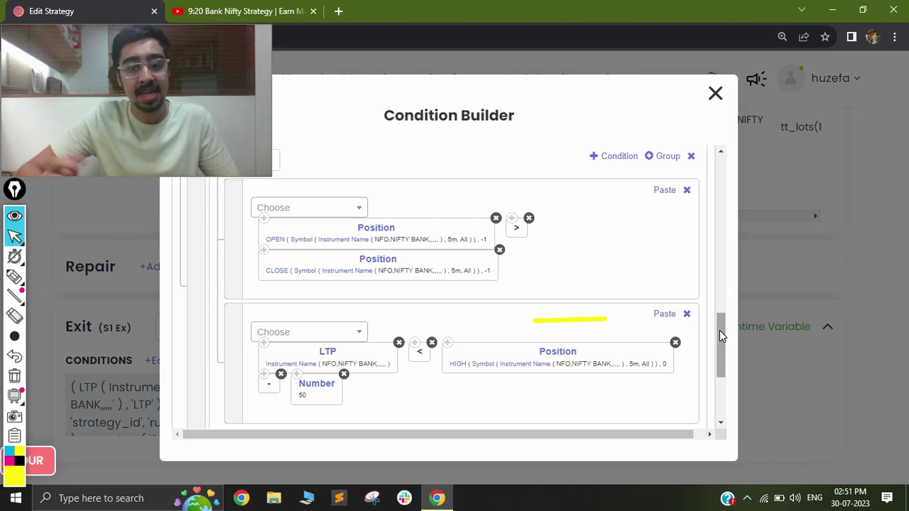
pyautogui.press('Escape')
# Check the runtime variable defined for the Exit section of Set №1 and close the variables dialog
pyautogui.scroll(-2, 455, 284)
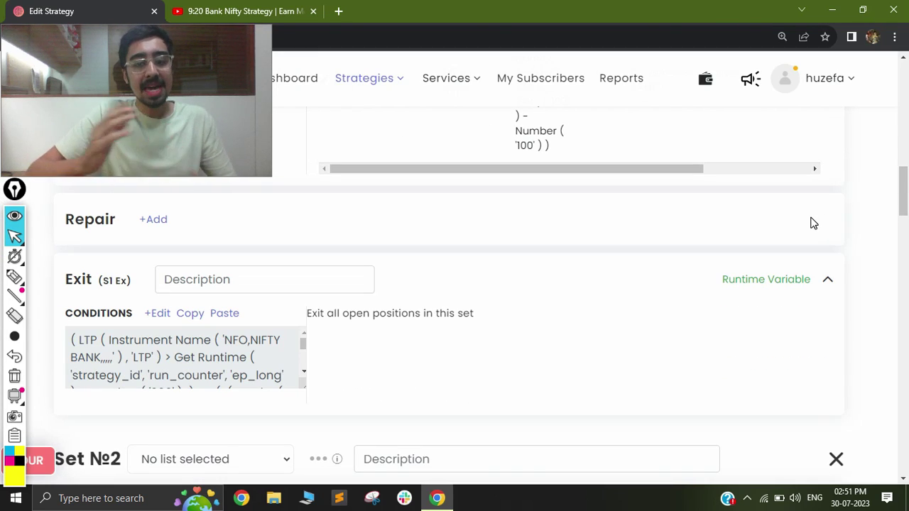
pyautogui.click(759, 279)
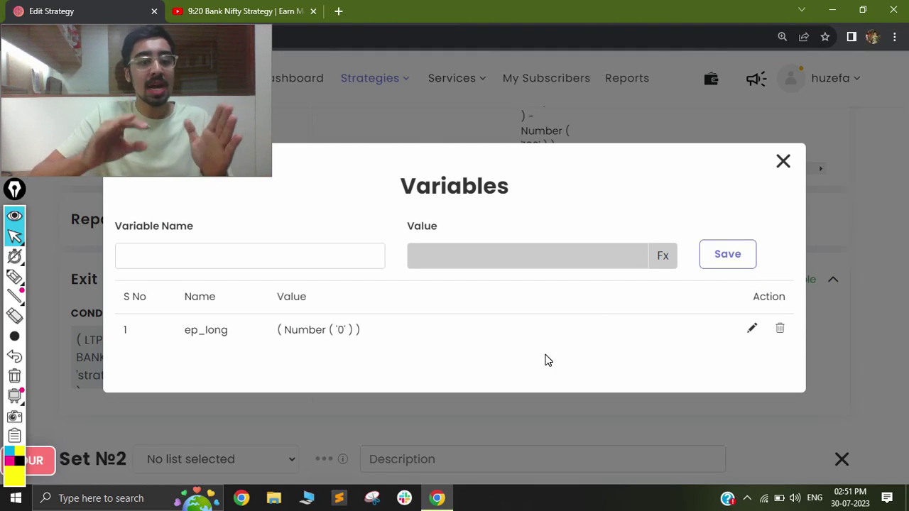
pyautogui.click(778, 163)
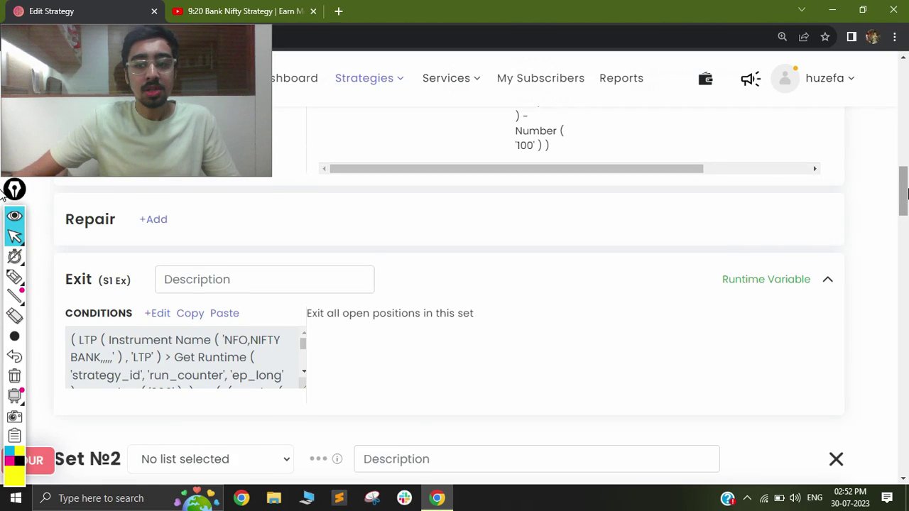
# Review the entry conditions of Set №2 in the Condition Builder and close it
pyautogui.scroll(-3, 904, 210)
pyautogui.scroll(-2, 905, 210)
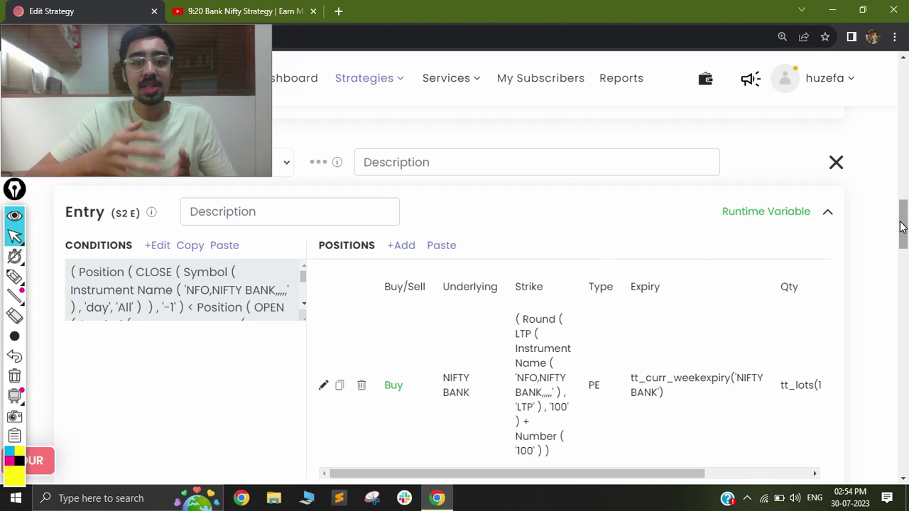
pyautogui.click(158, 246)
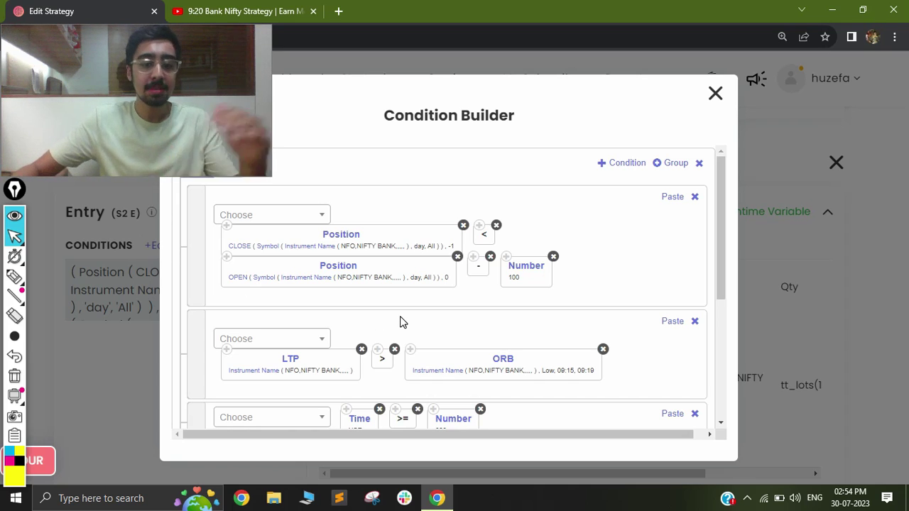
pyautogui.moveTo(719, 206); pyautogui.dragTo(719, 239)
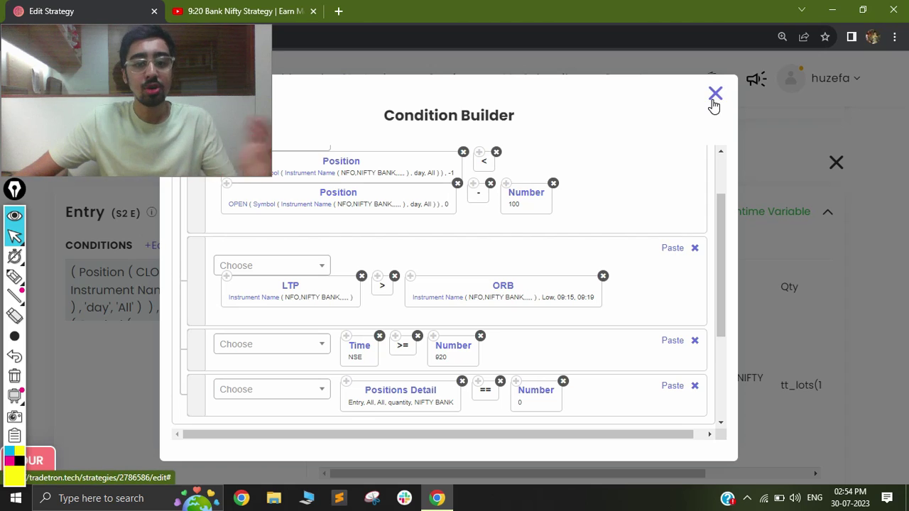
pyautogui.press('Escape')
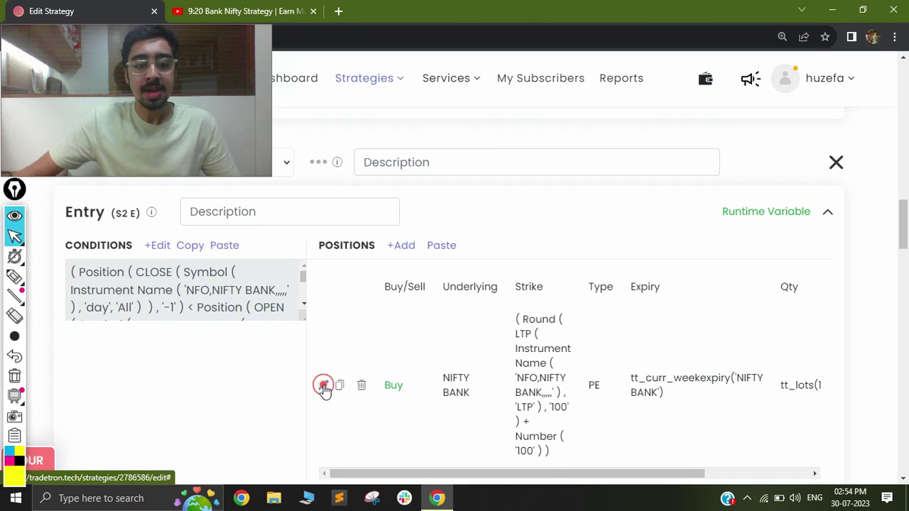
# Open the strike formula of Set №2's Put buy position for review
pyautogui.click(320, 386)
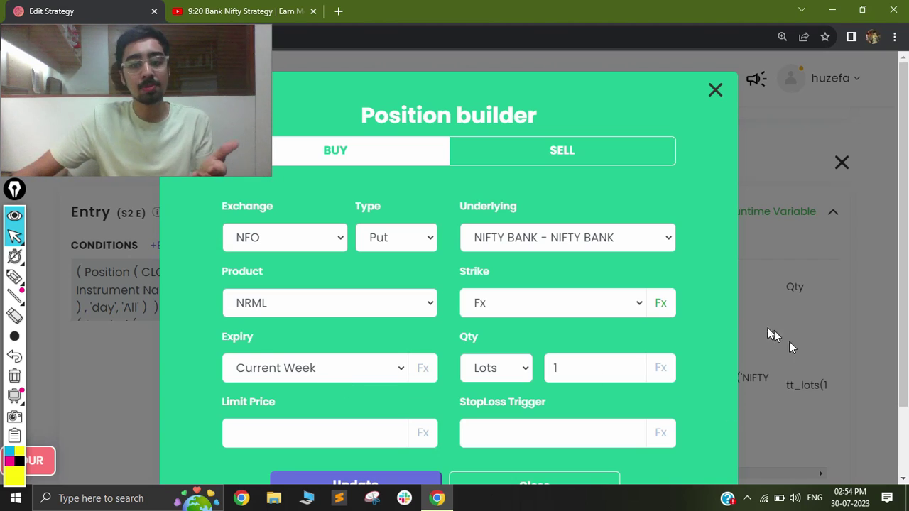
pyautogui.click(659, 302)
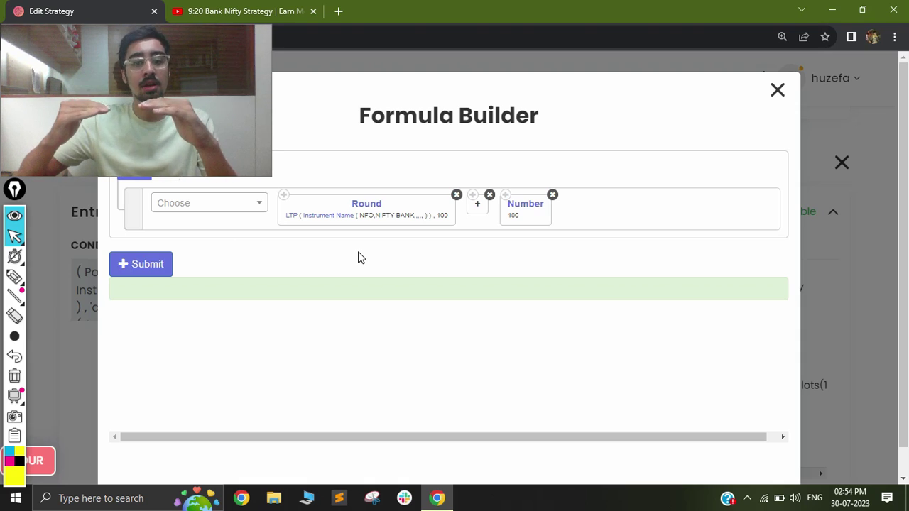
# Close the strike formula and position dialogs, and check the runtime variable of Set №2's Entry section
pyautogui.click(779, 90)
pyautogui.click(714, 90)
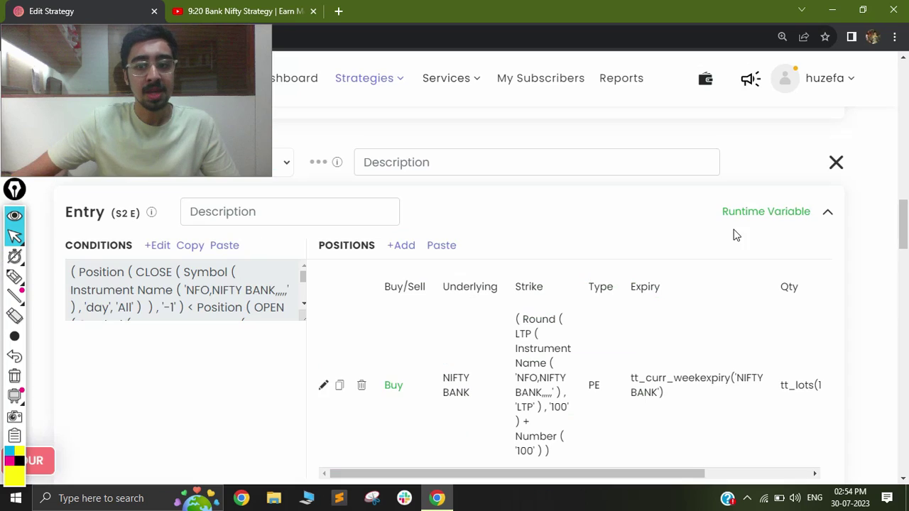
pyautogui.click(769, 211)
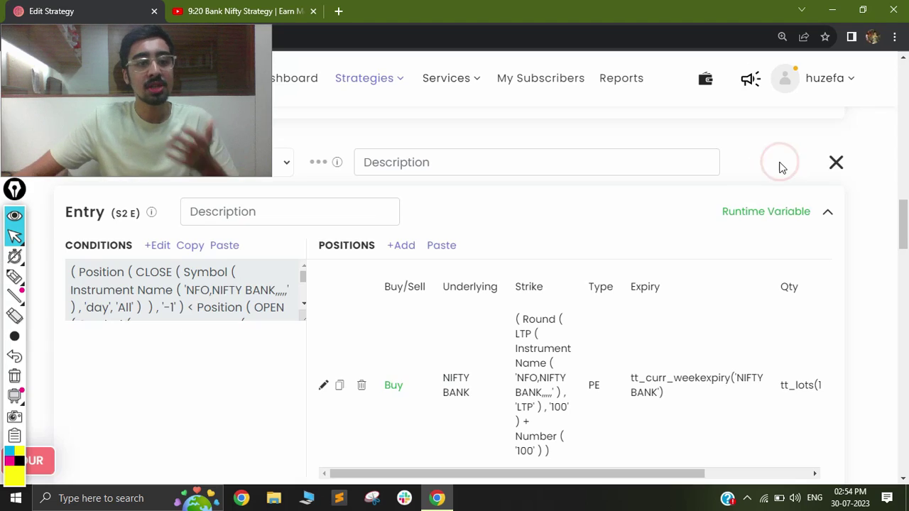
pyautogui.click(783, 162)
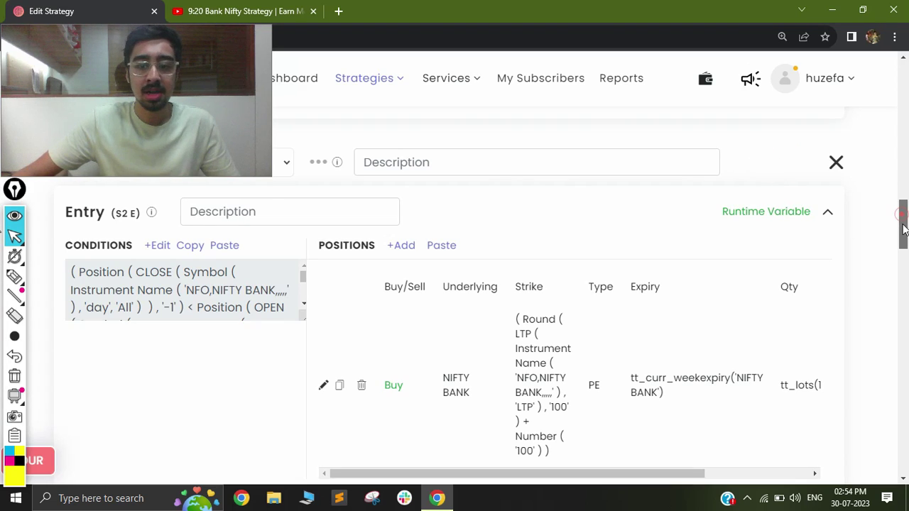
# Review all exit conditions of Set №2 in the Condition Builder and close it
pyautogui.moveTo(903, 226); pyautogui.dragTo(902, 279)
pyautogui.scroll(2, 903, 279)
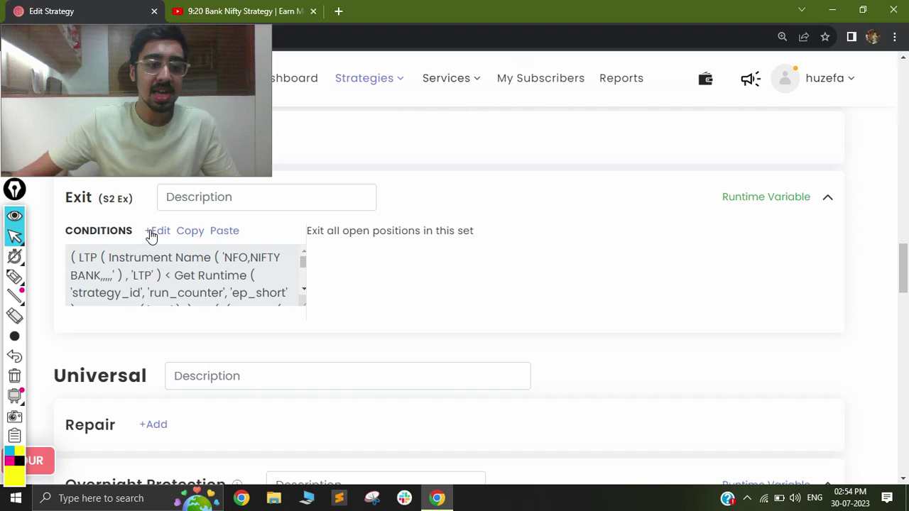
pyautogui.click(151, 234)
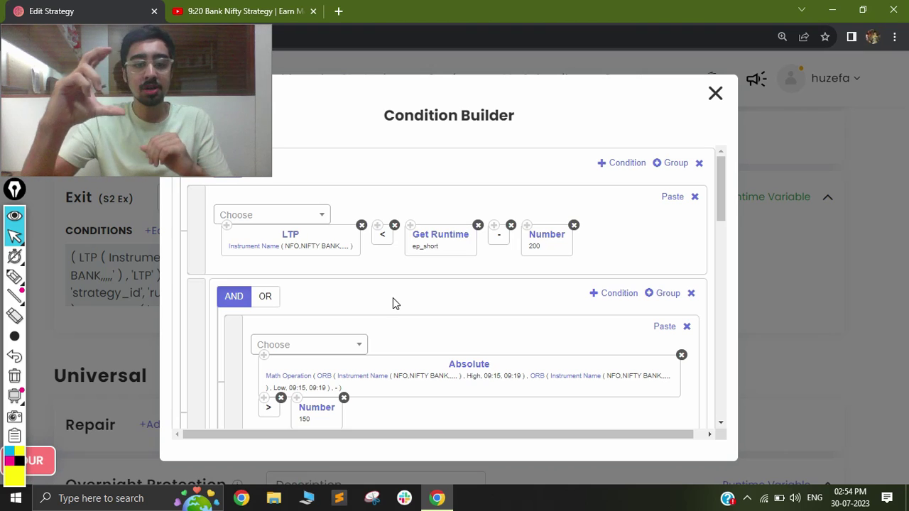
pyautogui.moveTo(719, 202); pyautogui.dragTo(718, 245)
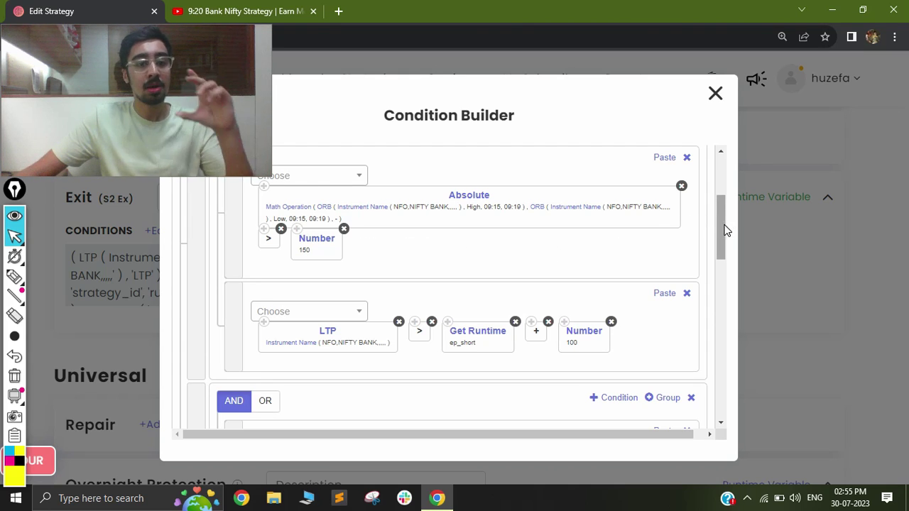
pyautogui.moveTo(723, 225); pyautogui.dragTo(724, 240)
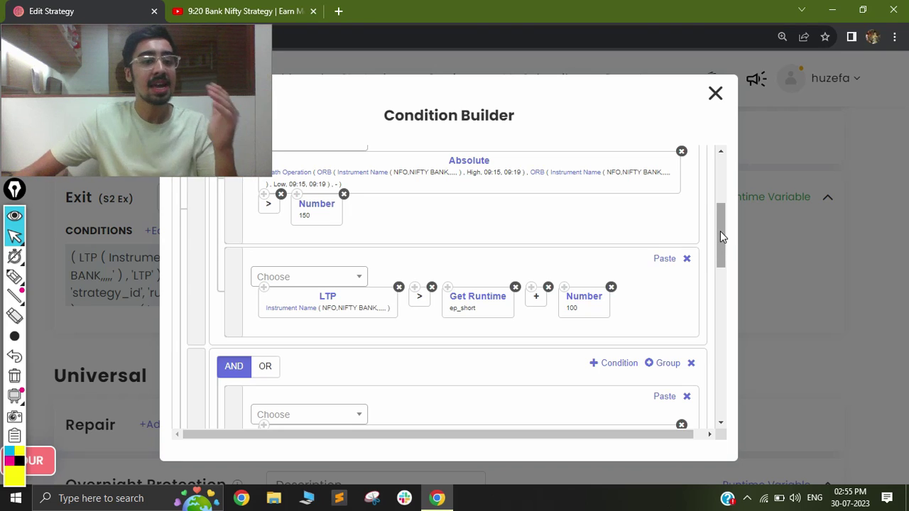
pyautogui.moveTo(720, 231); pyautogui.dragTo(718, 334)
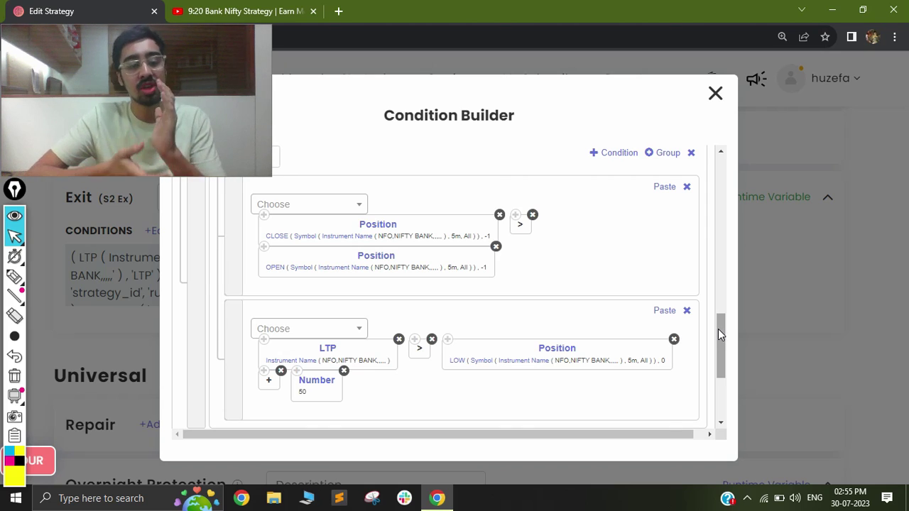
pyautogui.click(715, 93)
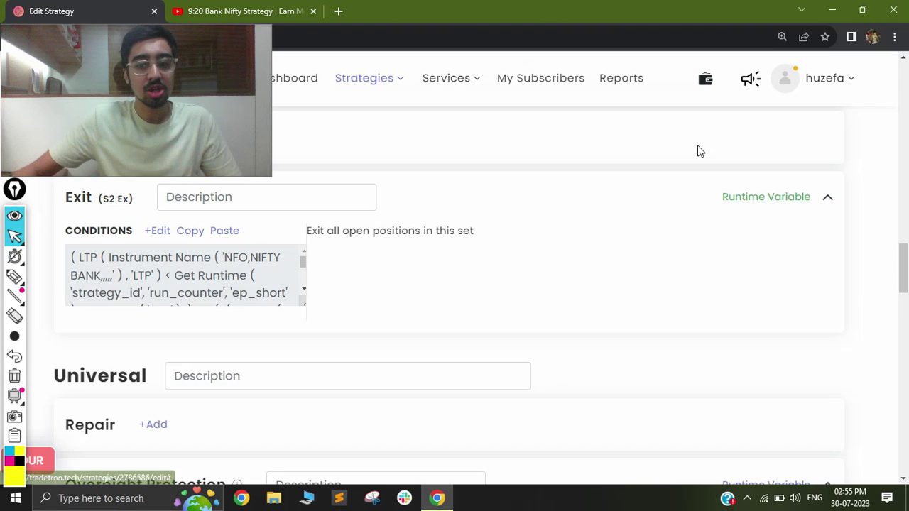
# Review the Universal Exit condition and the Advanced Settings, highlighting the "Reactivate on exit after" label
pyautogui.scroll(-5, 886, 282)
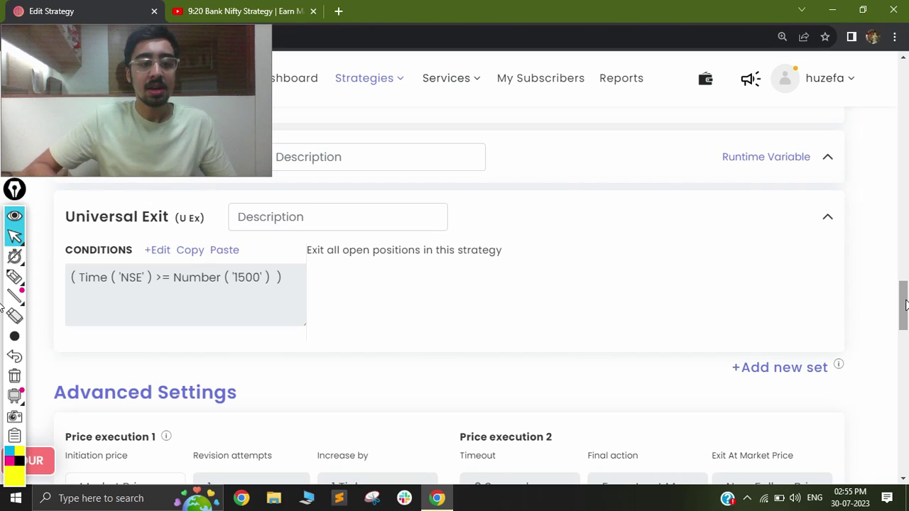
pyautogui.moveTo(905, 303); pyautogui.dragTo(903, 337)
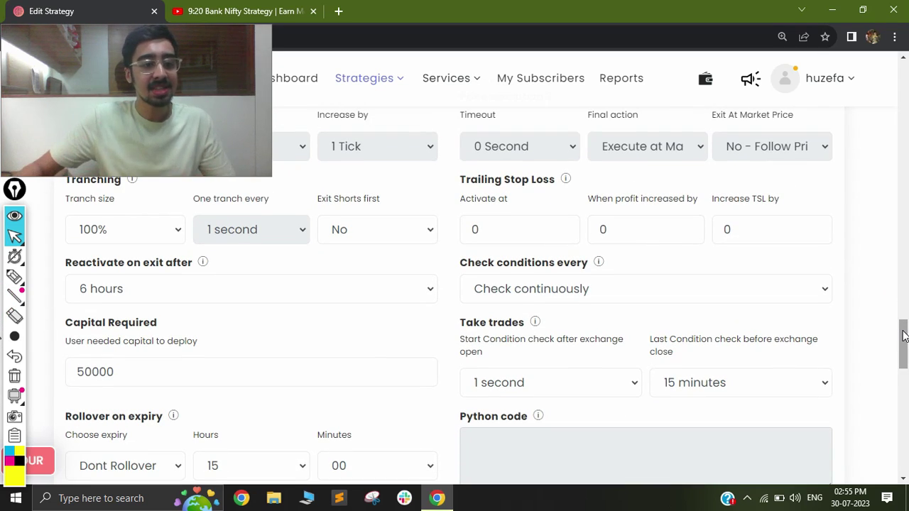
pyautogui.moveTo(78, 263); pyautogui.dragTo(179, 263)
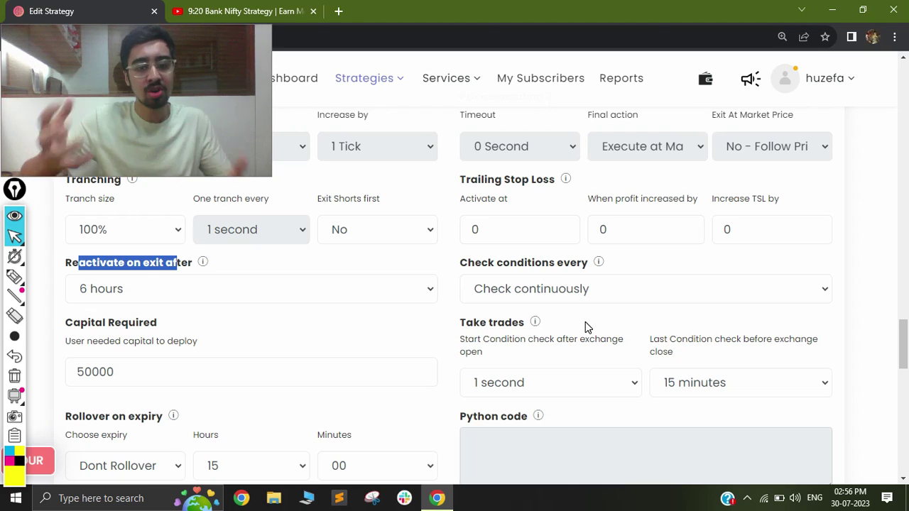
# Save the strategy and switch to the YouTube page of the 9:20 Bank Nifty Strategy video
pyautogui.moveTo(903, 344); pyautogui.dragTo(903, 395)
pyautogui.click(450, 420)
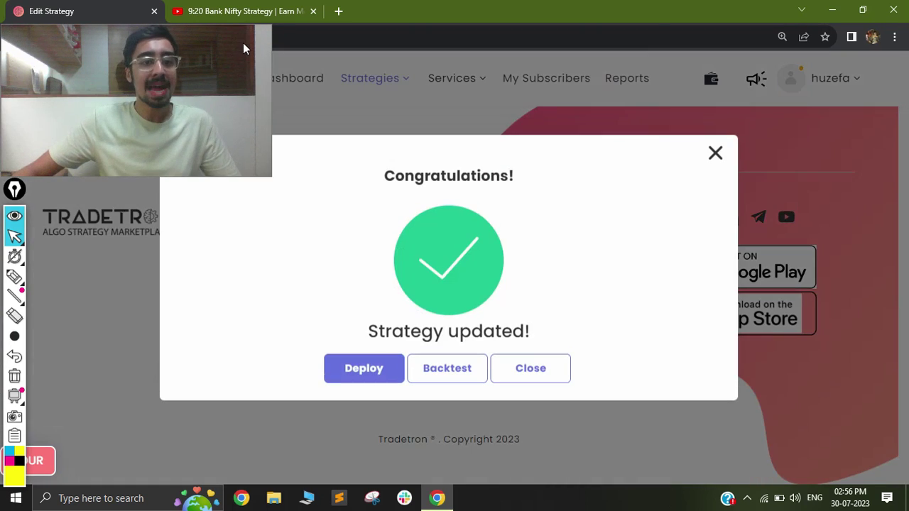
pyautogui.click(226, 9)
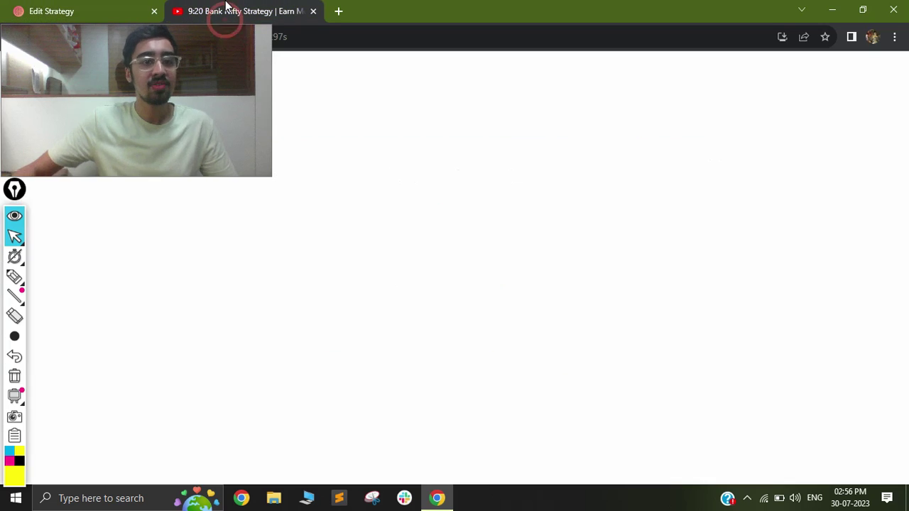